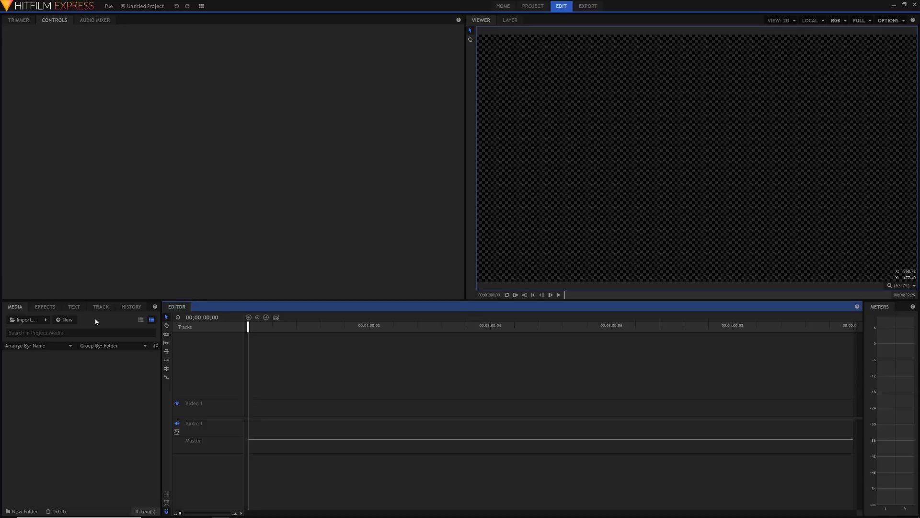
- Create a new composite shot named Intro from the 1080p Full HD @ 29.97 fps template
{"action": "left_click", "coordinate": [65, 319]}
{"action": "left_click", "coordinate": [63, 325]}
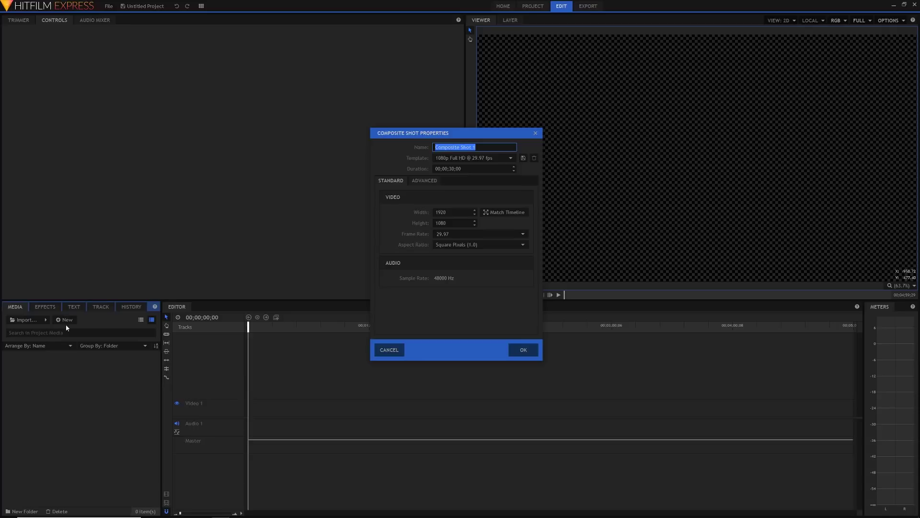
{"action": "type", "text": "Intro"}
{"action": "left_click", "coordinate": [514, 353]}
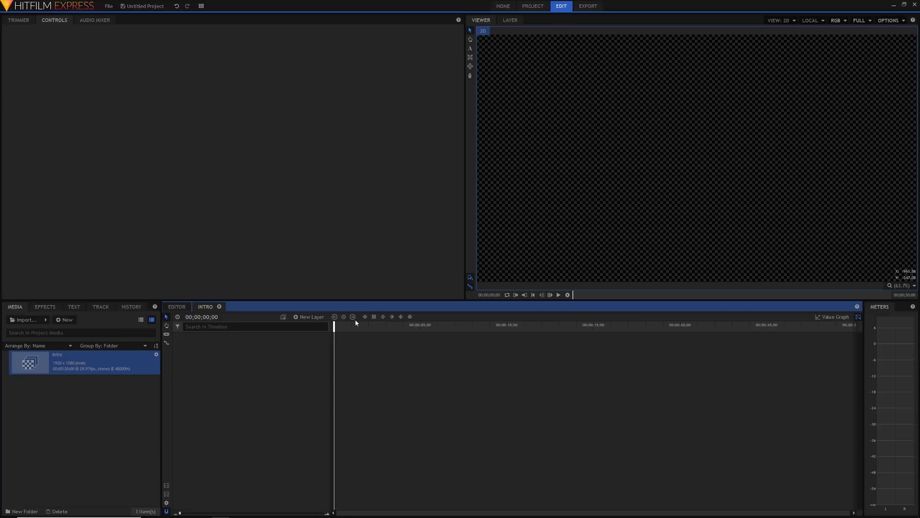
- Add a text layer to the Intro shot with a width of 1920 and a height of 600
{"action": "left_click", "coordinate": [311, 316]}
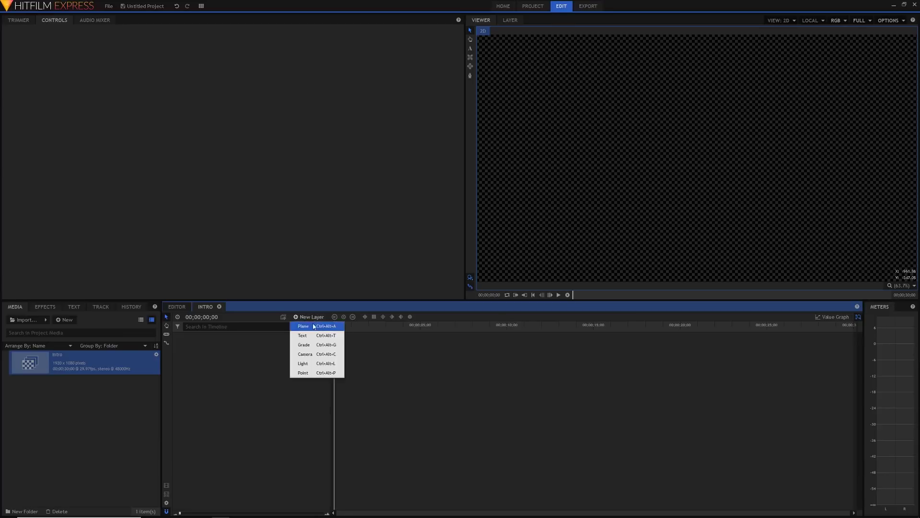
{"action": "left_click", "coordinate": [312, 339]}
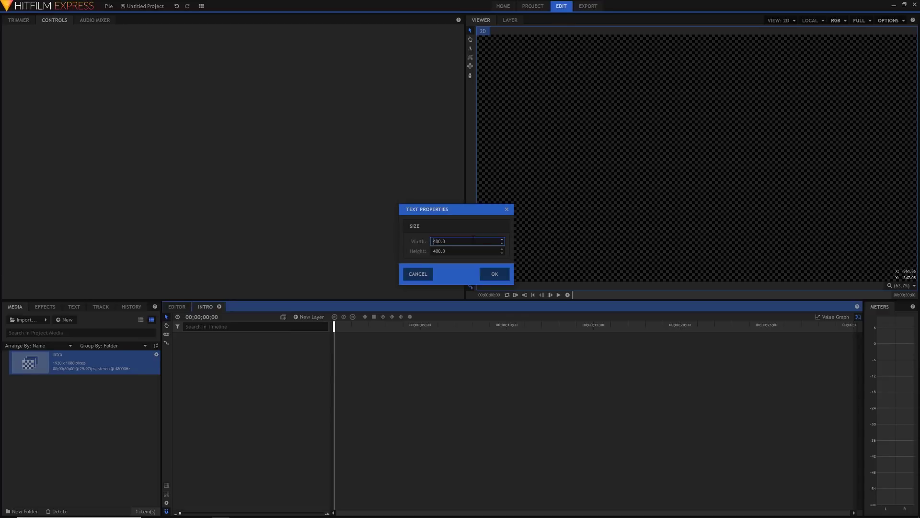
{"action": "double_click", "coordinate": [434, 241]}
{"action": "type", "text": "1920"}
{"action": "key", "text": "Tab"}
{"action": "type", "text": "600"}
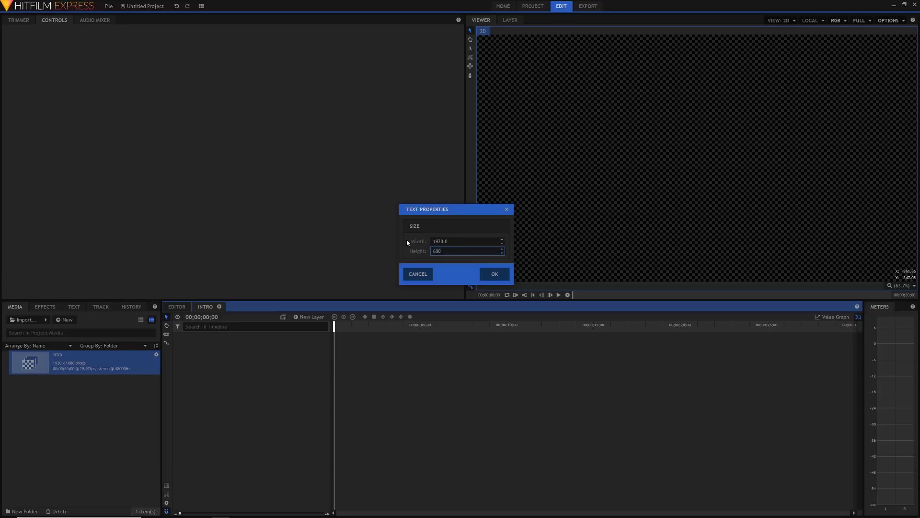
{"action": "key", "text": "Return"}
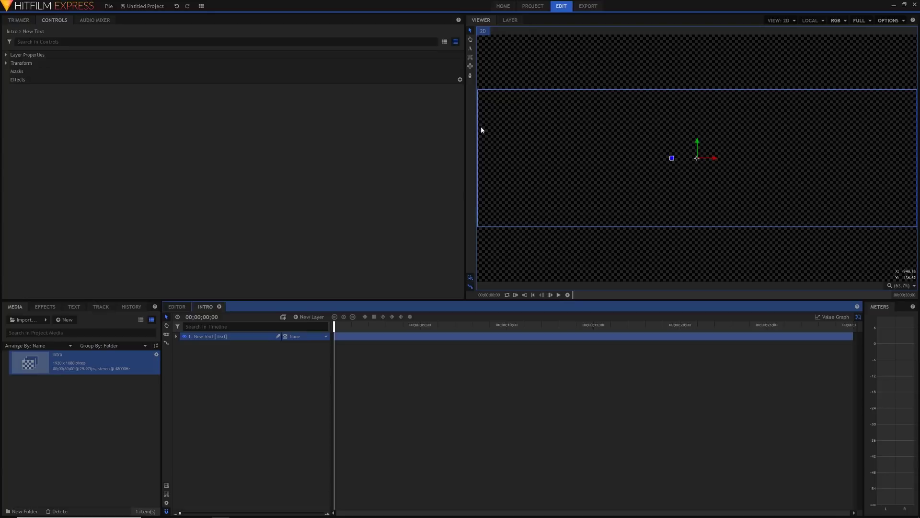
- Enter the creator's first name on the text layer and select all of it for character formatting
{"action": "left_click", "coordinate": [469, 48]}
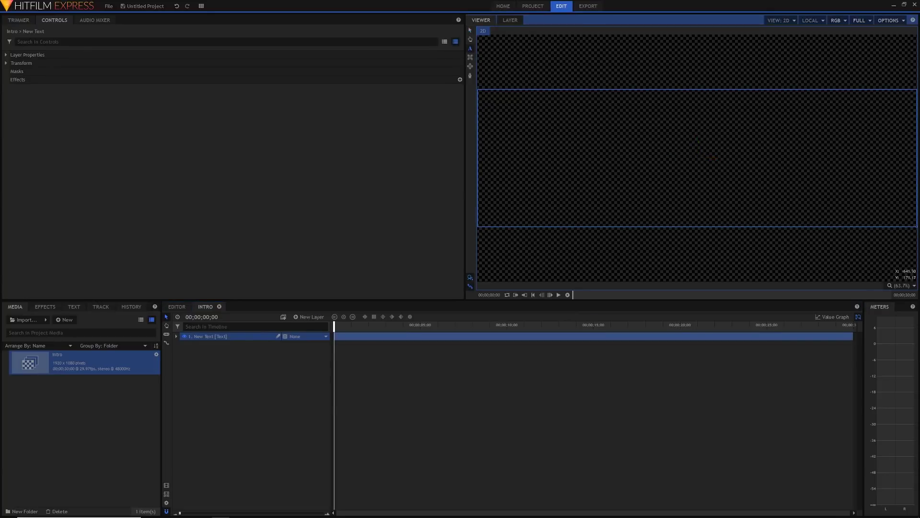
{"action": "type", "text": "Adral"}
{"action": "key", "text": "BackSpace"}
{"action": "key", "text": "BackSpace"}
{"action": "type", "text": "ia"}
{"action": "key", "text": "BackSpace"}
{"action": "key", "text": "BackSpace"}
{"action": "type", "text": "ian"}
{"action": "key", "text": "ctrl+a"}
{"action": "left_click", "coordinate": [79, 307]}
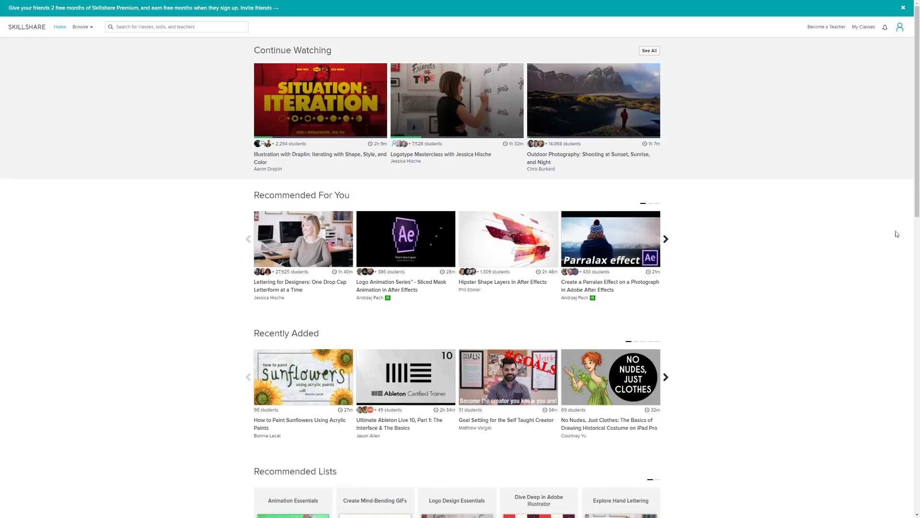
- Switch to Skillshare, look over the home page and open the Film Production class category
{"action": "scroll", "coordinate": [918, 280], "scroll_direction": "down", "scroll_amount": 4}
{"action": "mouse_move", "coordinate": [919, 280]}
{"action": "left_mouse_down"}
{"action": "mouse_move", "coordinate": [919, 434]}
{"action": "mouse_move", "coordinate": [918, 288]}
{"action": "left_mouse_up"}
{"action": "mouse_move", "coordinate": [78, 29]}
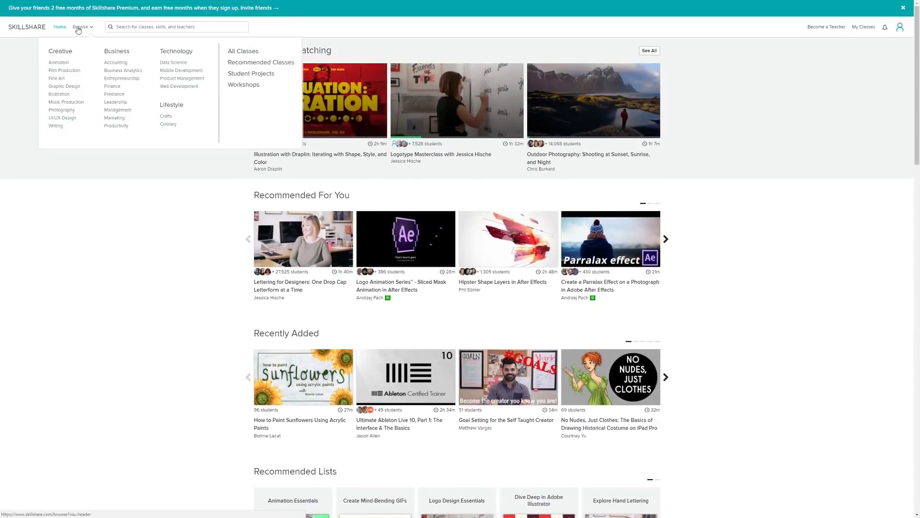
{"action": "left_click", "coordinate": [63, 73]}
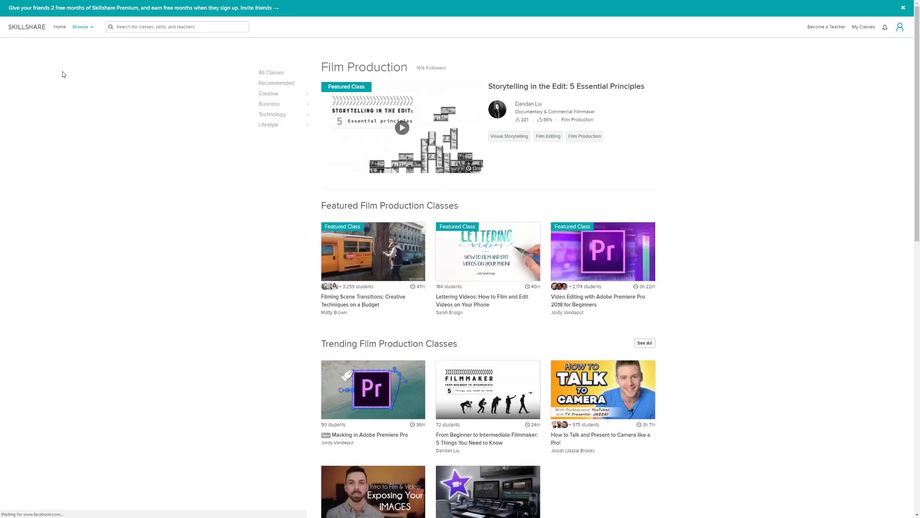
- Look through the Film Production classes, then open and play the featured class Storytelling in the Edit: 5 Essential Principles
{"action": "left_click_drag", "start_coordinate": [919, 111], "coordinate": [895, 252]}
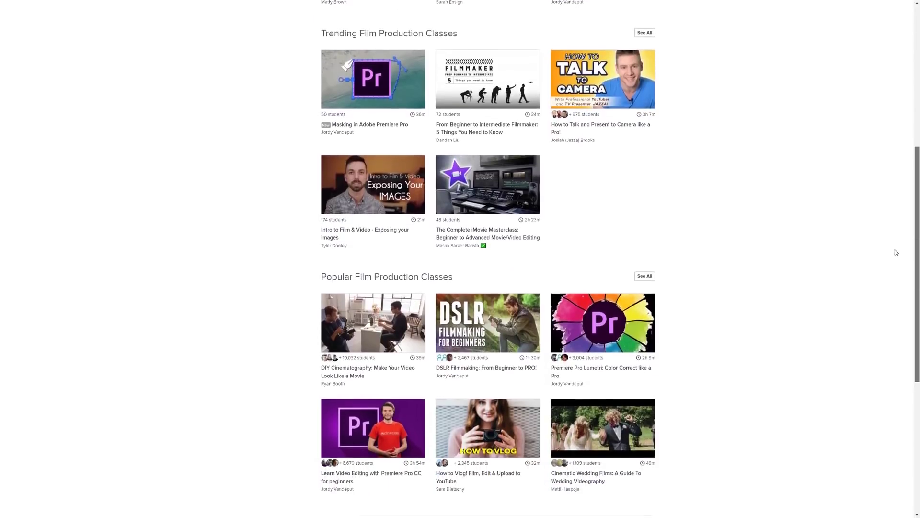
{"action": "scroll", "coordinate": [893, 269], "scroll_direction": "down", "scroll_amount": 2}
{"action": "scroll", "coordinate": [887, 292], "scroll_direction": "up", "scroll_amount": 1}
{"action": "scroll", "coordinate": [892, 235], "scroll_direction": "up", "scroll_amount": 7}
{"action": "left_click", "coordinate": [401, 106]}
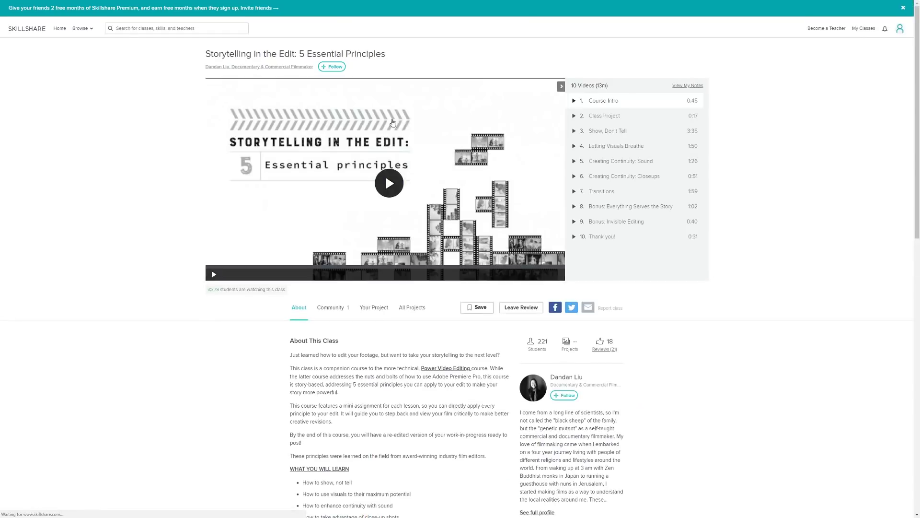
{"action": "left_click", "coordinate": [388, 182]}
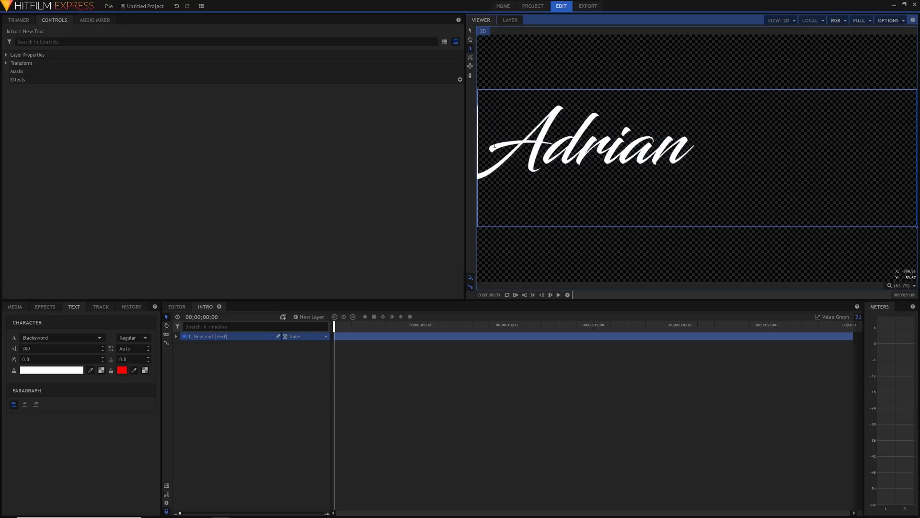
{"action": "key", "text": "Right"}
{"action": "key", "text": "shift+End"}
{"action": "key", "text": "Right"}
{"action": "key", "text": "shift+Left"}
{"action": "key", "text": "shift+Left"}
{"action": "key", "text": "shift+Left"}
{"action": "key", "text": "shift+Left"}
{"action": "key", "text": "shift+Left"}
{"action": "key", "text": "shift+Left"}
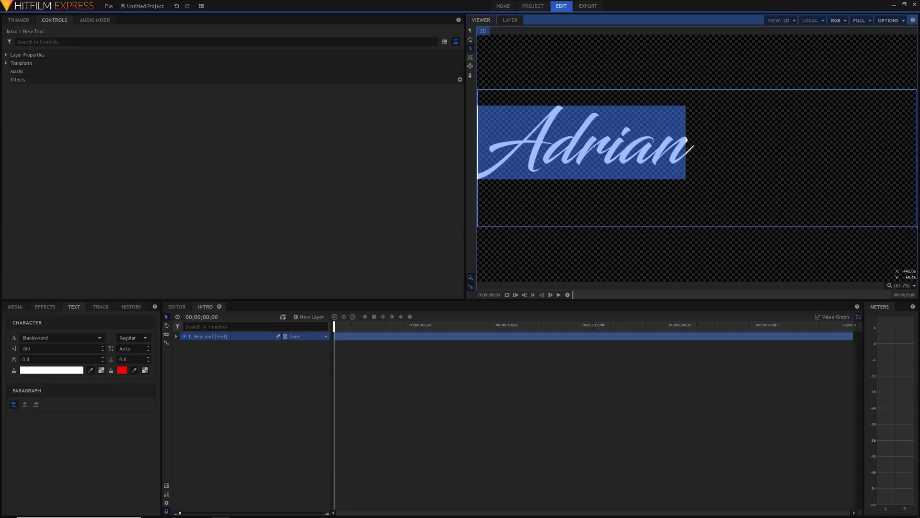
{"action": "left_click", "coordinate": [654, 145]}
{"action": "key", "text": "End"}
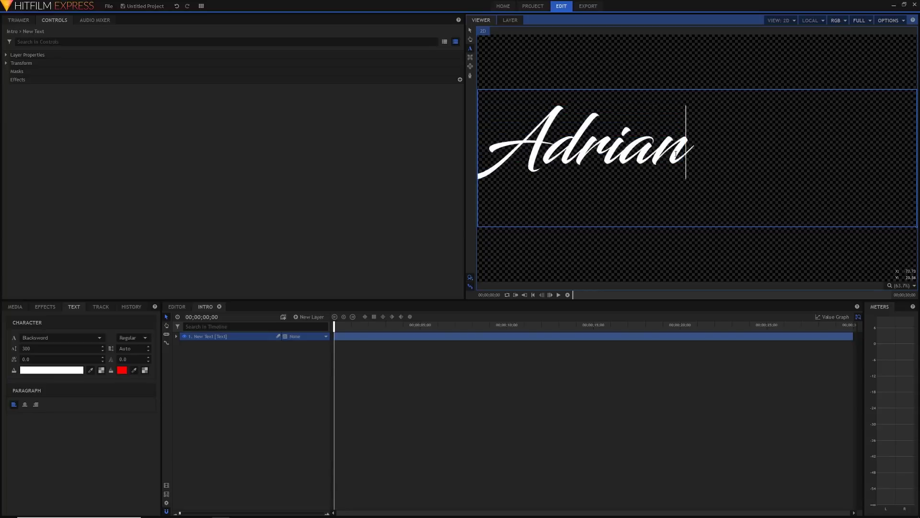
{"action": "key", "text": "shift+Left"}
{"action": "key", "text": "shift+Left"}
{"action": "key", "text": "shift+Left"}
{"action": "key", "text": "shift+Left"}
{"action": "key", "text": "shift+Left"}
{"action": "key", "text": "shift+Left"}
{"action": "left_click", "coordinate": [499, 152]}
{"action": "key", "text": "End"}
{"action": "key", "text": "shift+Home"}
- Select the whole first-name text, center-align it and return to the Select tool
{"action": "left_click", "coordinate": [554, 150]}
{"action": "key", "text": "End"}
{"action": "key", "text": "shift+Home"}
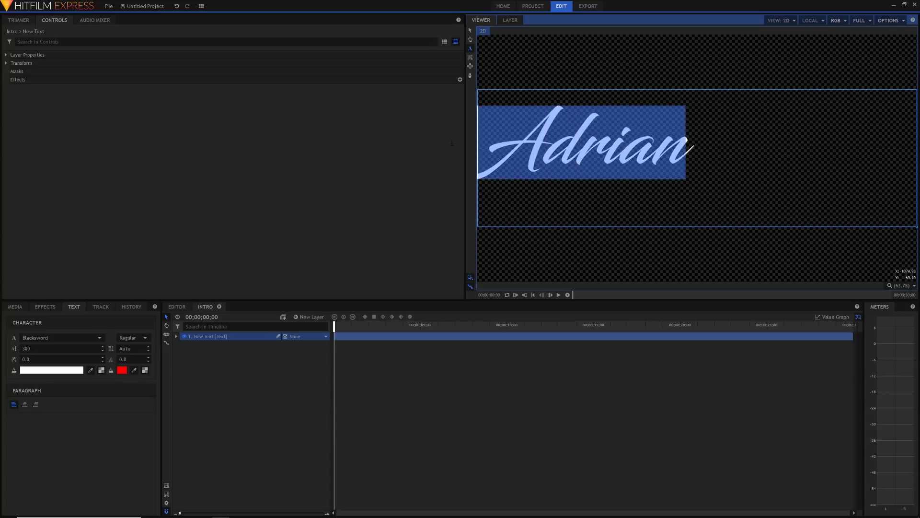
{"action": "left_click", "coordinate": [25, 406]}
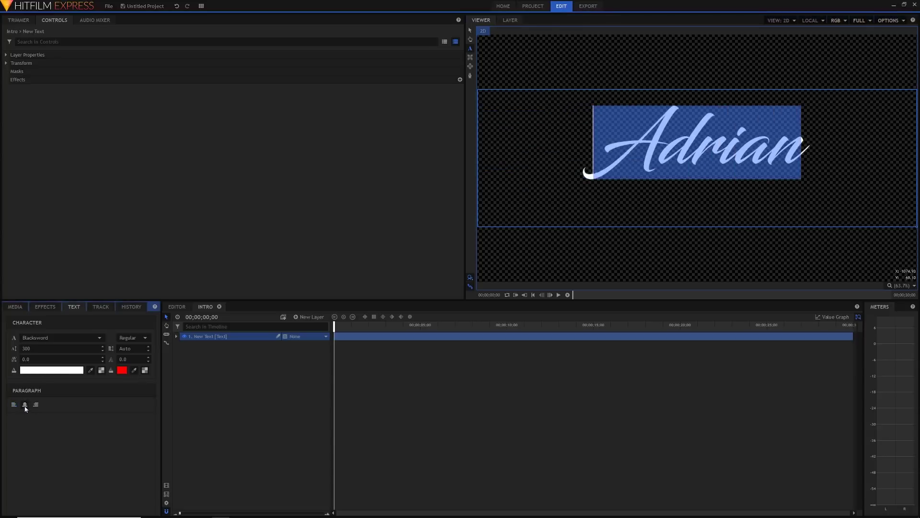
{"action": "left_click", "coordinate": [469, 31]}
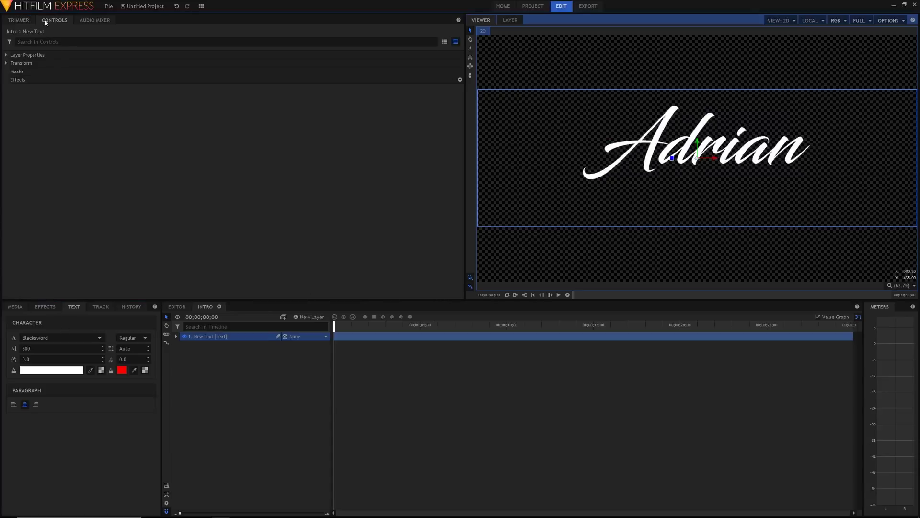
- Set the name layer's vertical anchor point to 33.0 and its horizontal position to -100.0
{"action": "left_click", "coordinate": [21, 63]}
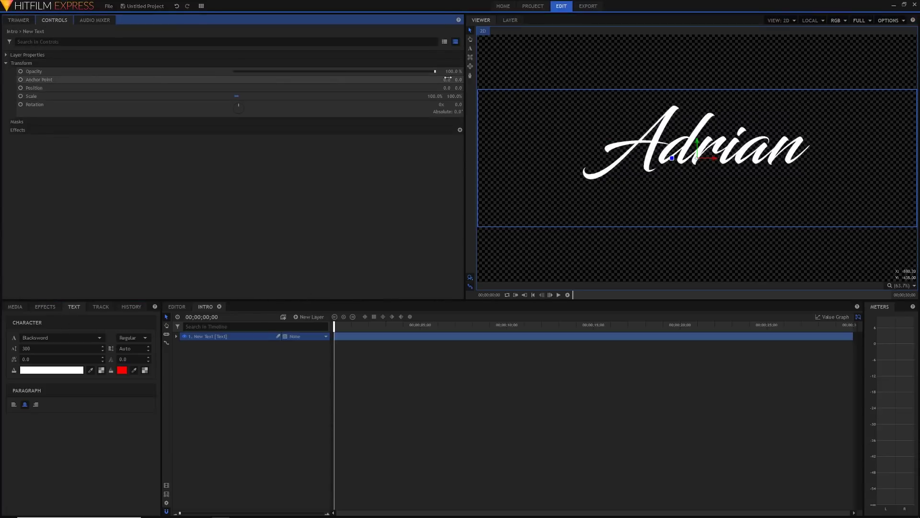
{"action": "left_click_drag", "start_coordinate": [457, 80], "coordinate": [468, 80]}
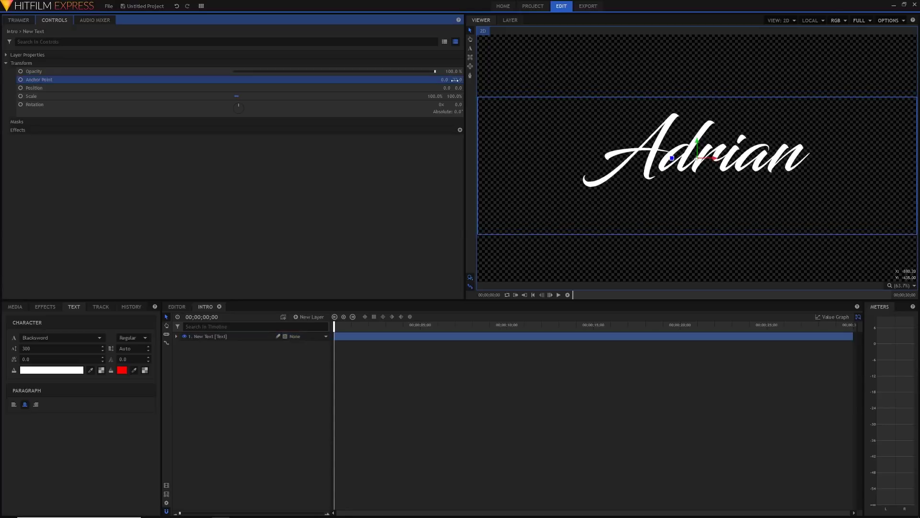
{"action": "left_click_drag", "start_coordinate": [444, 86], "coordinate": [358, 86]}
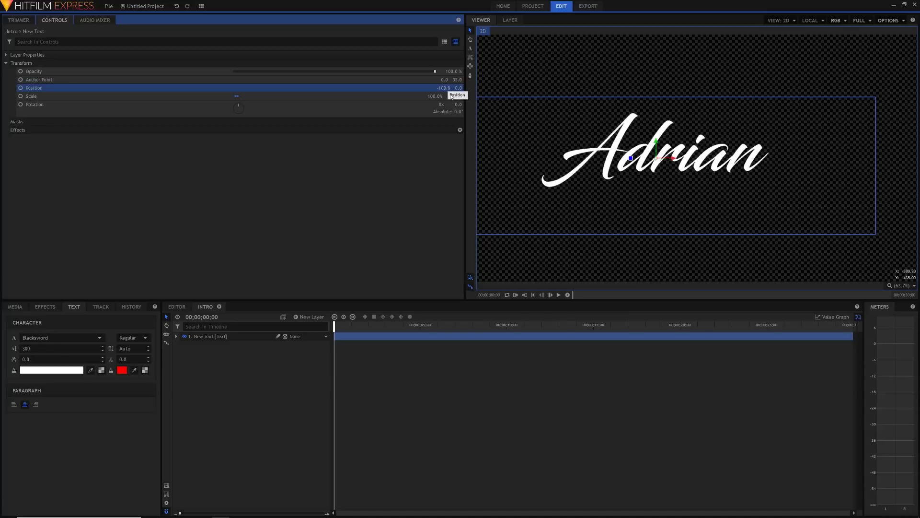
- Add a text layer with a purple "D" in Open Sans ExtraBold at size 450, placed behind the name and overlapping its last letter
{"action": "left_click", "coordinate": [303, 320]}
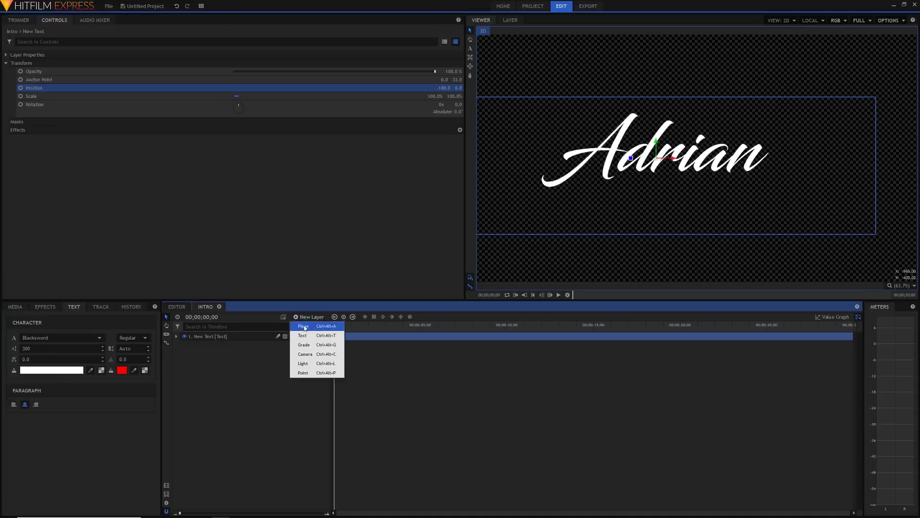
{"action": "left_click", "coordinate": [307, 336]}
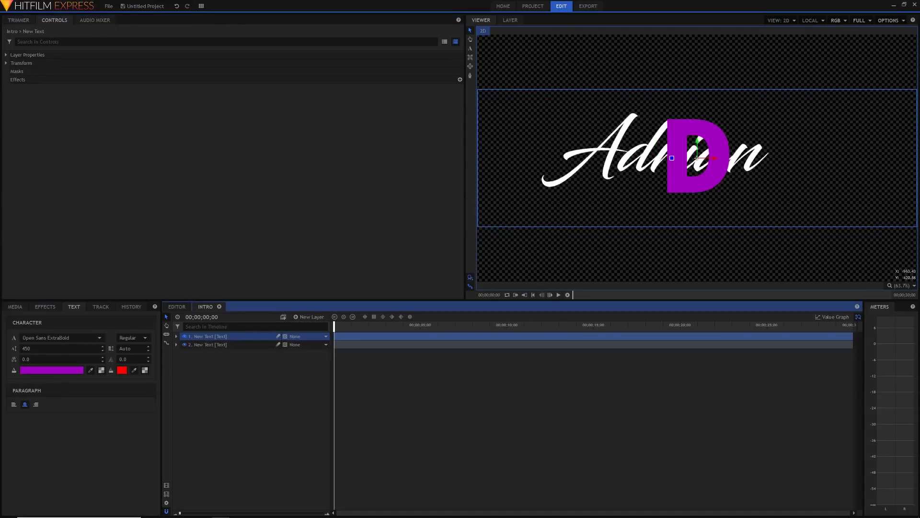
{"action": "left_click_drag", "start_coordinate": [211, 339], "coordinate": [212, 352]}
{"action": "left_click_drag", "start_coordinate": [715, 159], "coordinate": [769, 140]}
{"action": "left_click", "coordinate": [413, 337]}
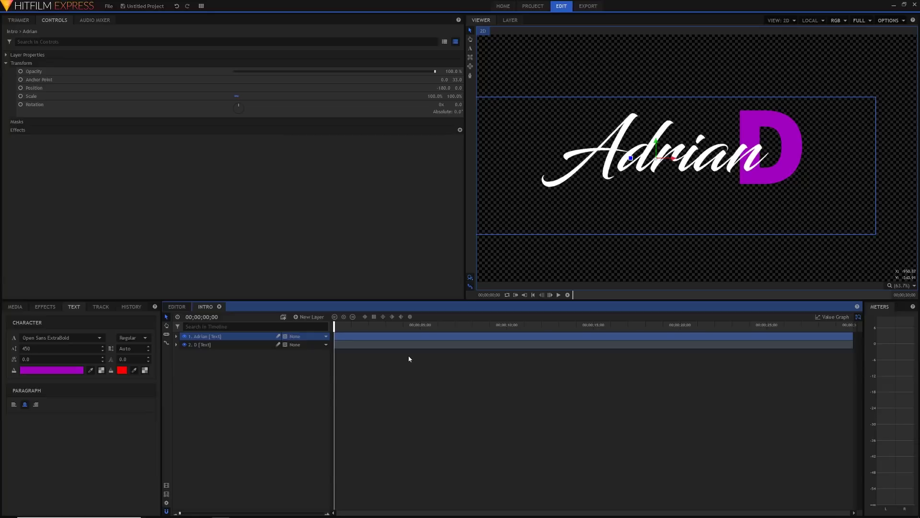
- Add a black 1920 by 1080 plane named Radio Waves and place it beneath both text layers
{"action": "left_click", "coordinate": [317, 318]}
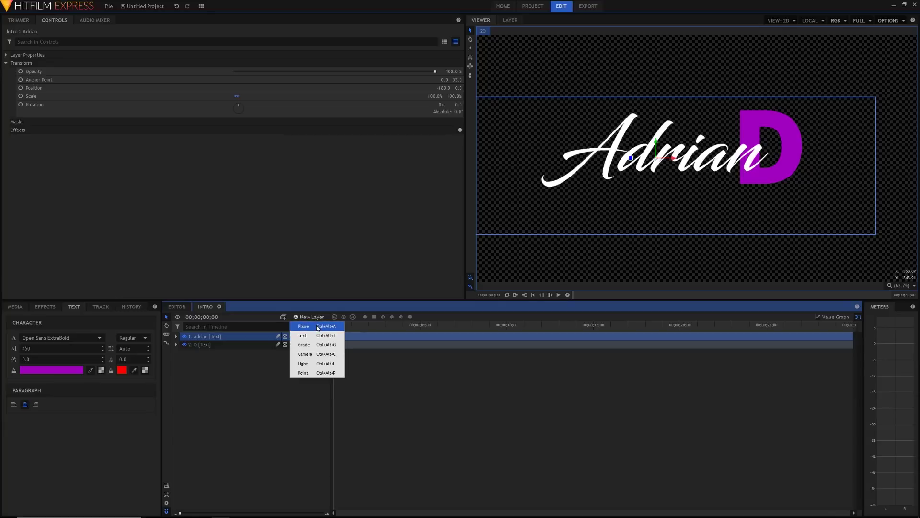
{"action": "left_click", "coordinate": [317, 326]}
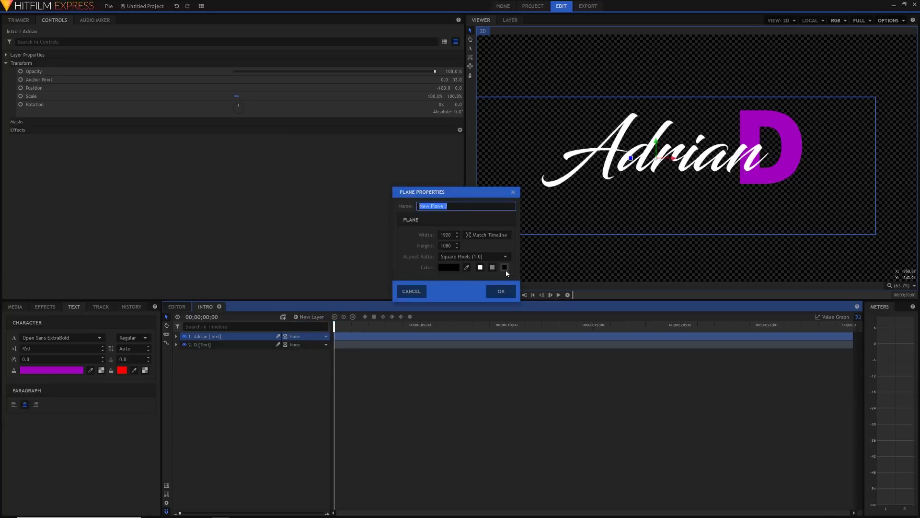
{"action": "type", "text": "Radia"}
{"action": "type", "text": " Waves"}
{"action": "key", "text": "Return"}
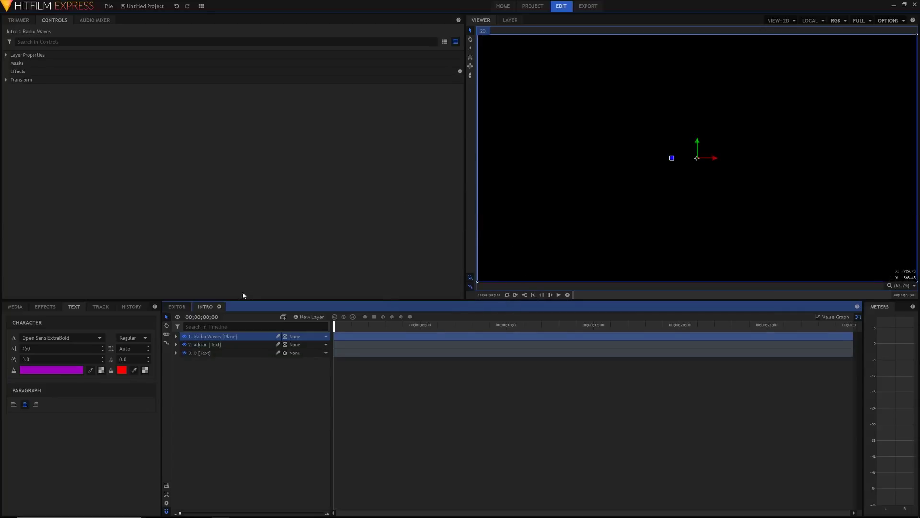
{"action": "left_click_drag", "start_coordinate": [227, 335], "coordinate": [218, 372]}
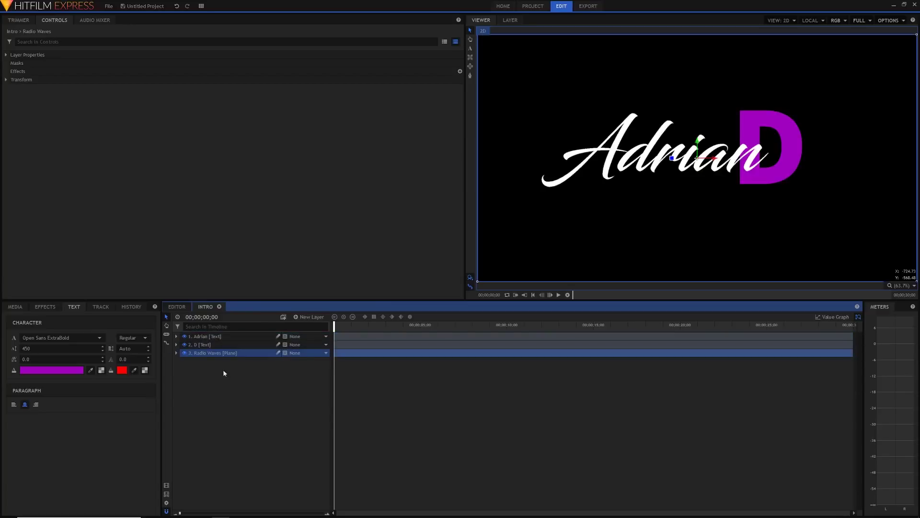
- Search the effects for "rad", apply Radio Waves to the Radio Waves plane and preview the animation
{"action": "left_click", "coordinate": [45, 306]}
{"action": "type", "text": "rad"}
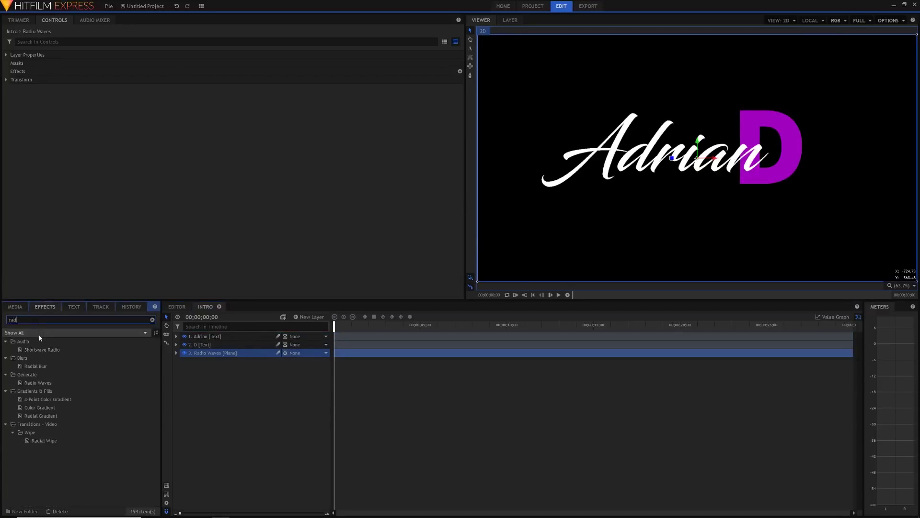
{"action": "left_click_drag", "start_coordinate": [42, 382], "coordinate": [229, 355]}
{"action": "key", "text": "space"}
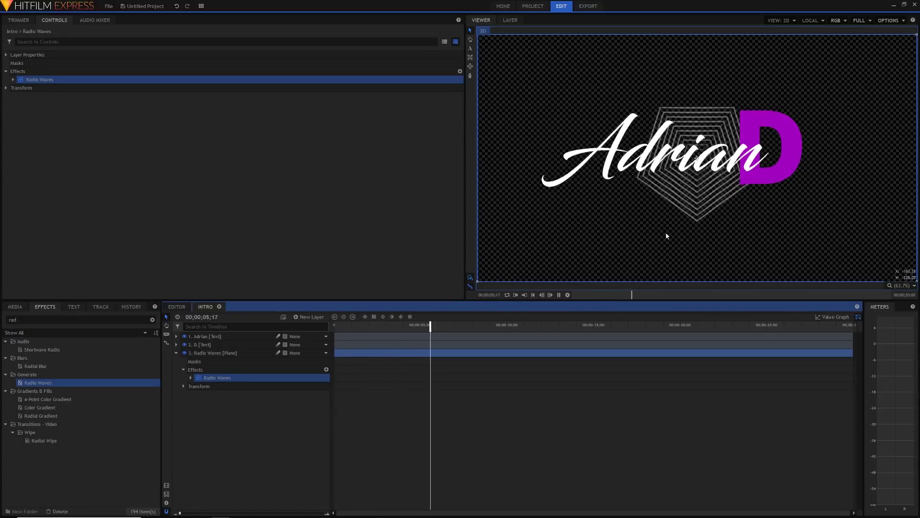
- Try the Bloom preset on the plane's Radio Waves effect and settle on the Wind Wheel preset
{"action": "left_click", "coordinate": [16, 82]}
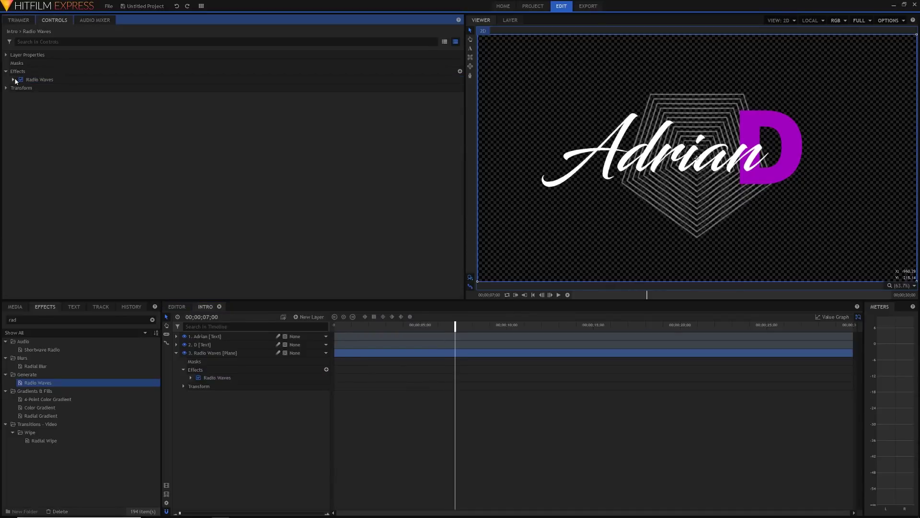
{"action": "left_click", "coordinate": [14, 80]}
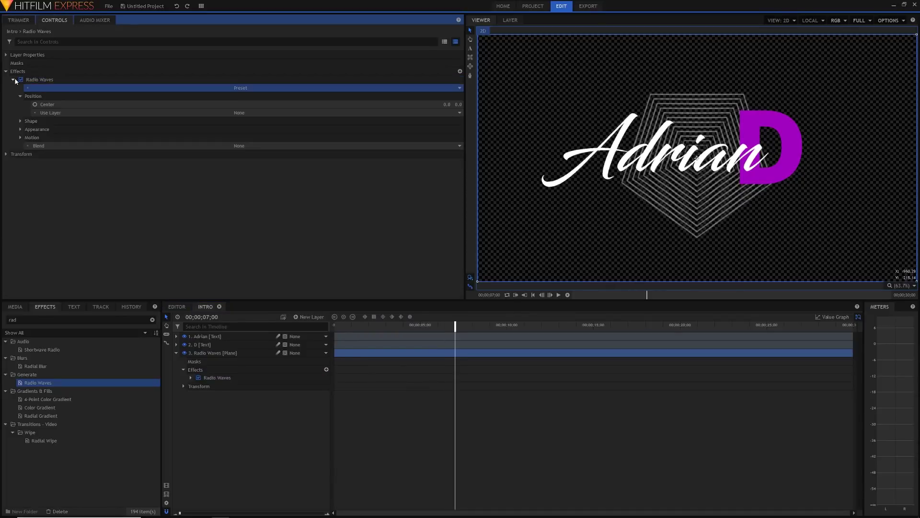
{"action": "left_click", "coordinate": [266, 89]}
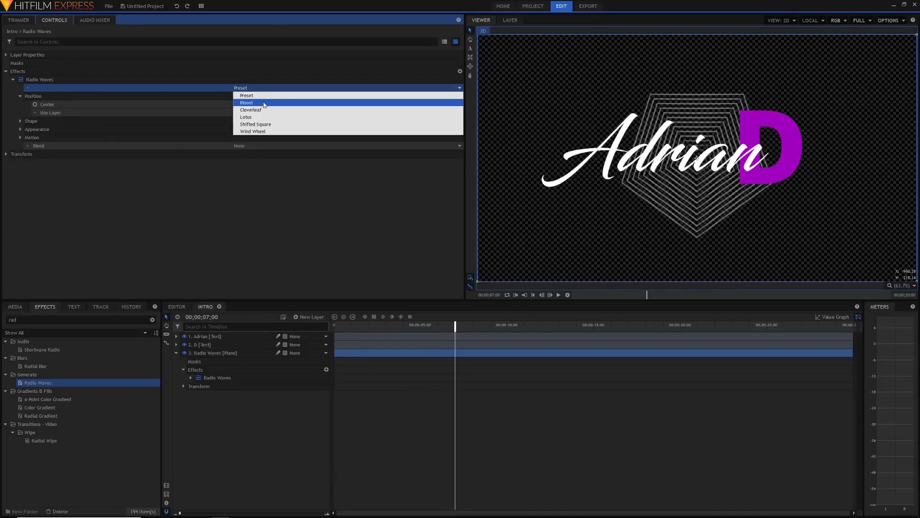
{"action": "left_click", "coordinate": [260, 98]}
{"action": "left_click", "coordinate": [258, 88]}
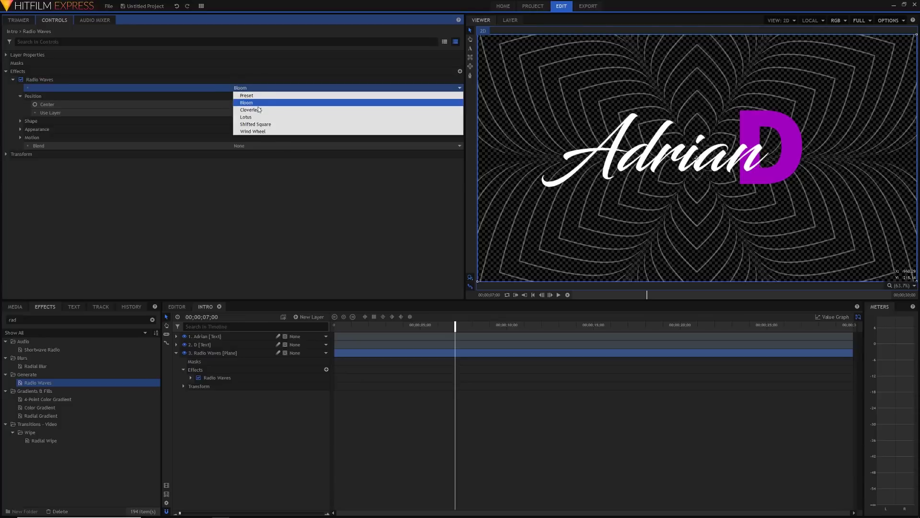
{"action": "left_click", "coordinate": [257, 98]}
{"action": "left_click", "coordinate": [257, 88]}
{"action": "left_click", "coordinate": [250, 131]}
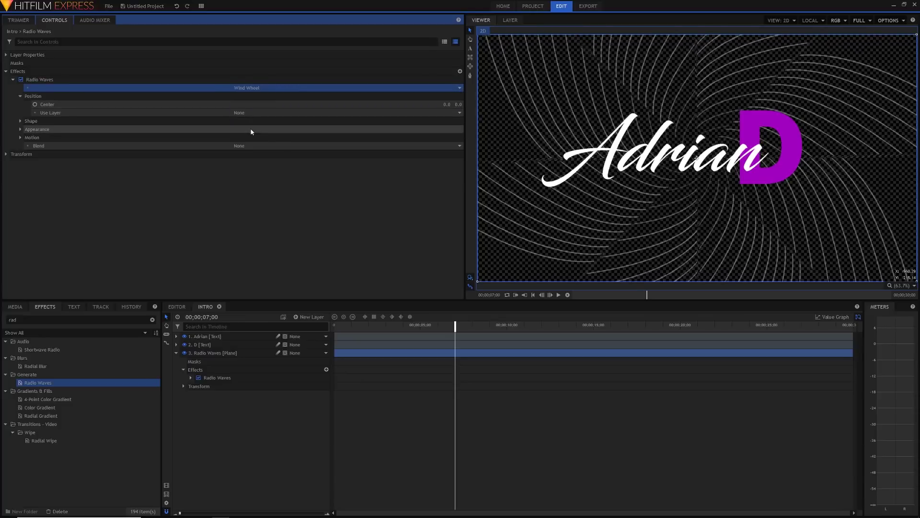
- Change the Radio Waves effect's shape to Square
{"action": "left_click", "coordinate": [20, 121]}
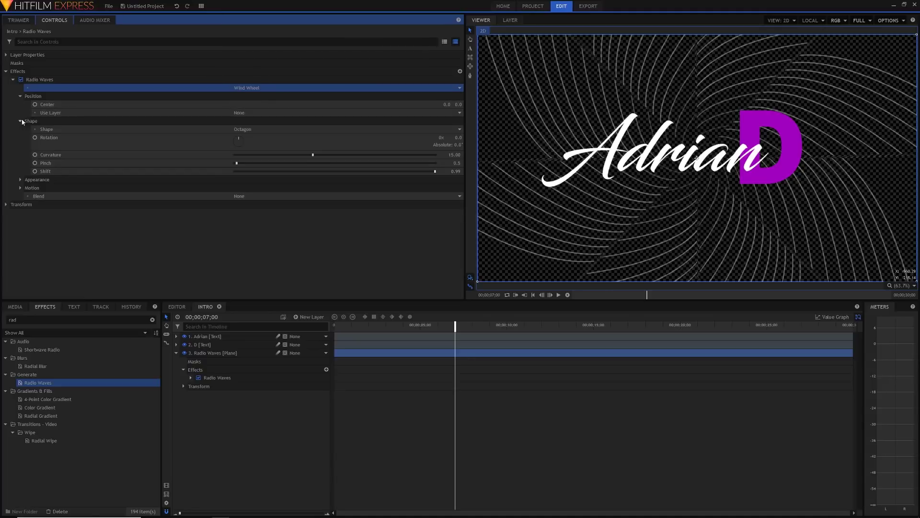
{"action": "left_click", "coordinate": [252, 128]}
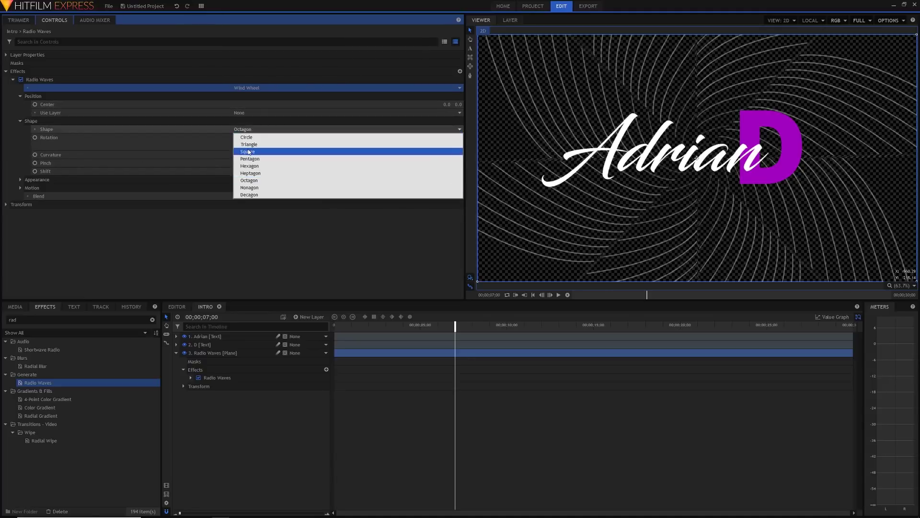
{"action": "left_click", "coordinate": [248, 151]}
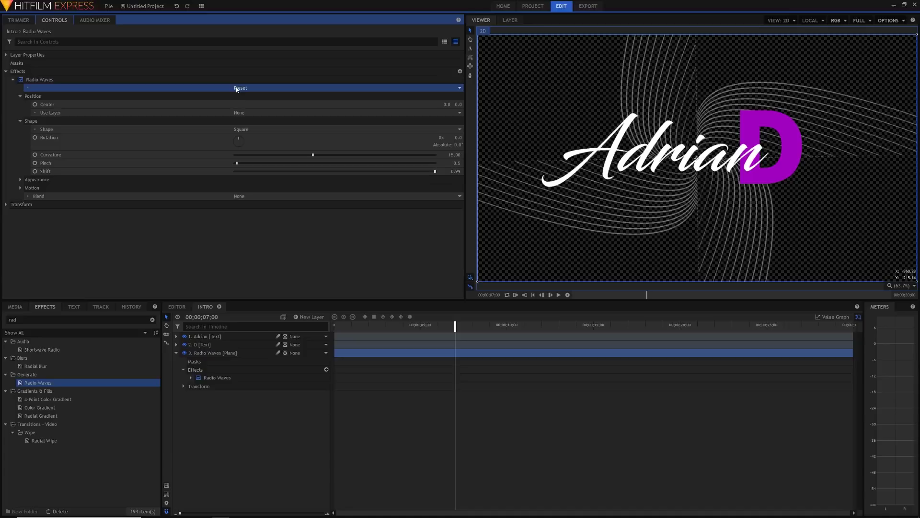
{"action": "left_click", "coordinate": [272, 87]}
{"action": "right_click", "coordinate": [174, 81]}
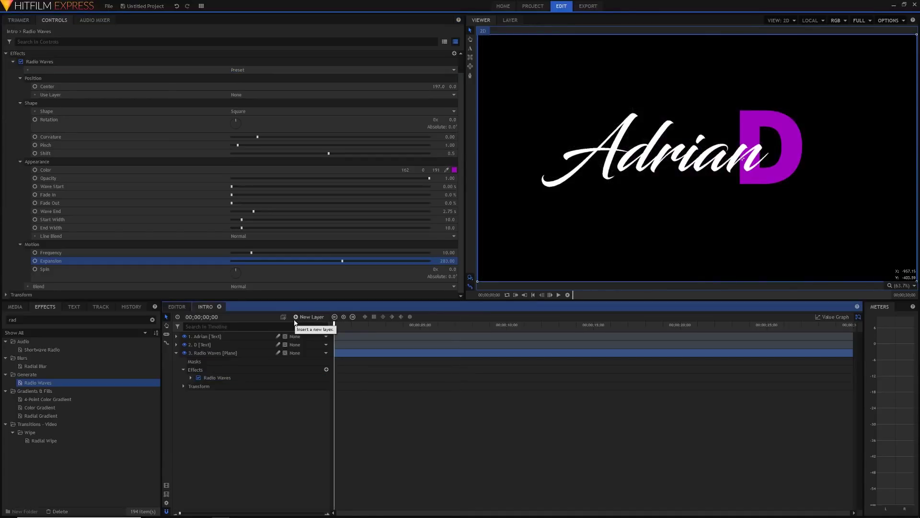
- Preview the purple square waves behind the logo and inspect them up close, returning the viewer to the full-frame view
{"action": "key", "text": "space"}
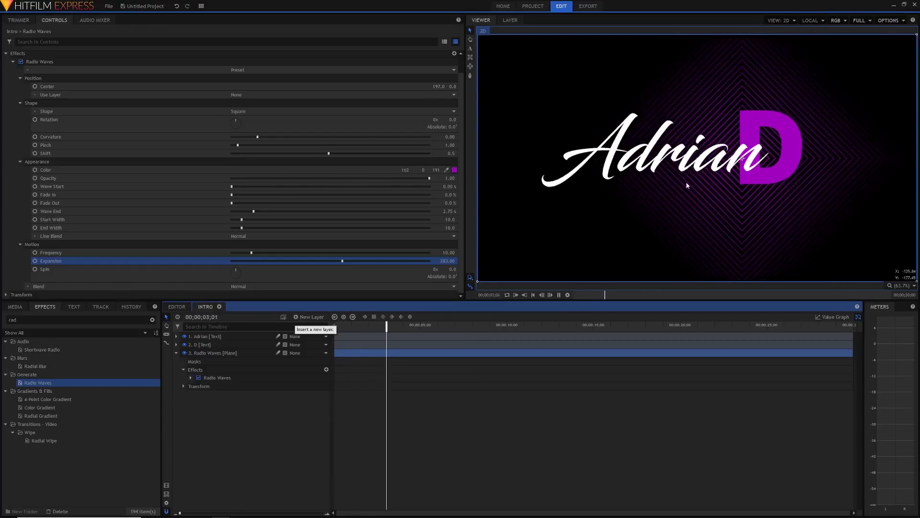
{"action": "key", "text": "space"}
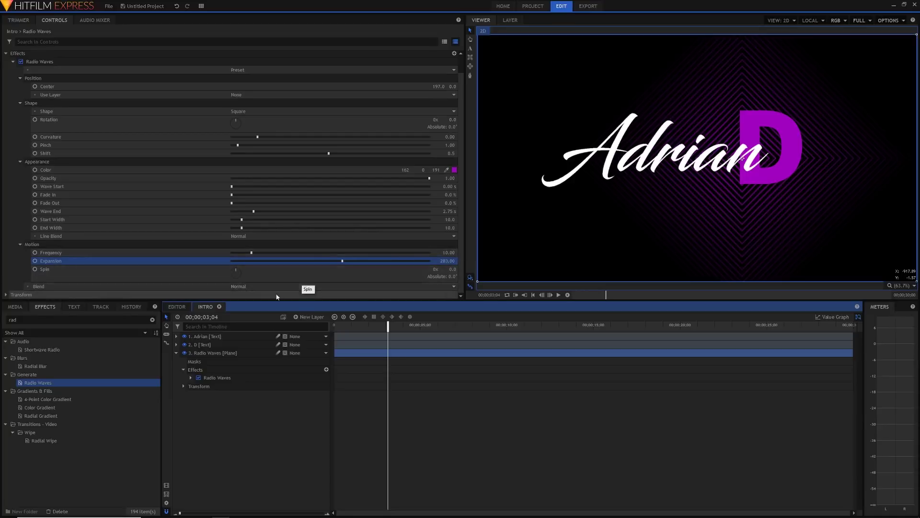
{"action": "scroll", "coordinate": [553, 225], "scroll_direction": "up", "scroll_amount": 3}
{"action": "scroll", "coordinate": [719, 249], "scroll_direction": "down", "scroll_amount": 2}
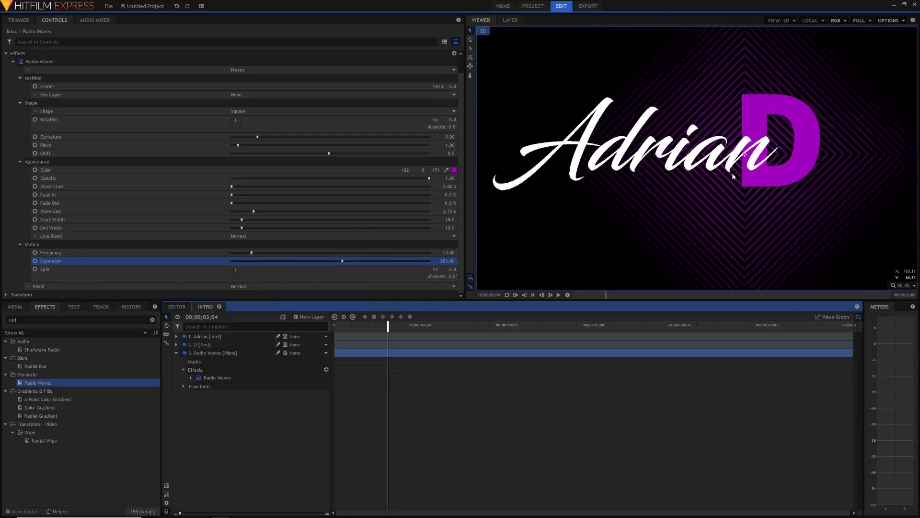
{"action": "left_click", "coordinate": [901, 286]}
{"action": "left_click", "coordinate": [896, 371]}
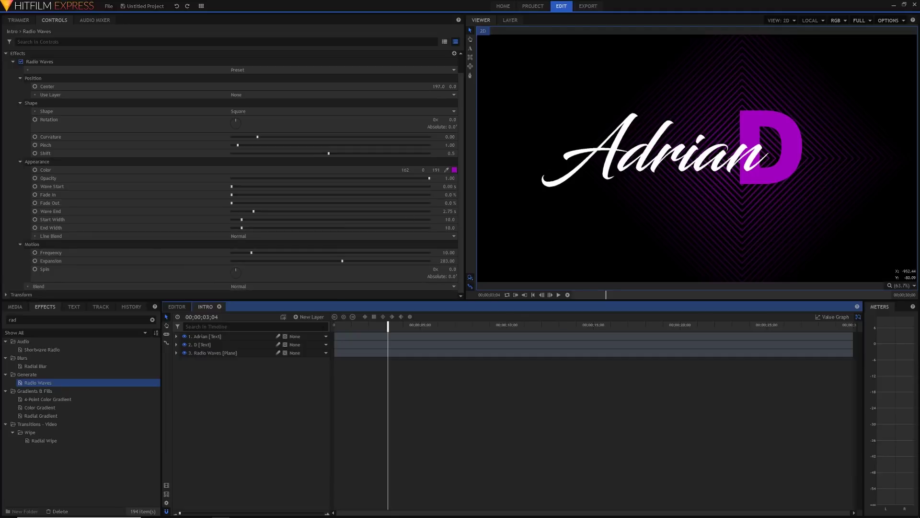
- Add a black 1920 by 1080 plane named Cover and place it between the D text and the Radio Waves plane
{"action": "left_click", "coordinate": [321, 318]}
{"action": "left_click", "coordinate": [317, 324]}
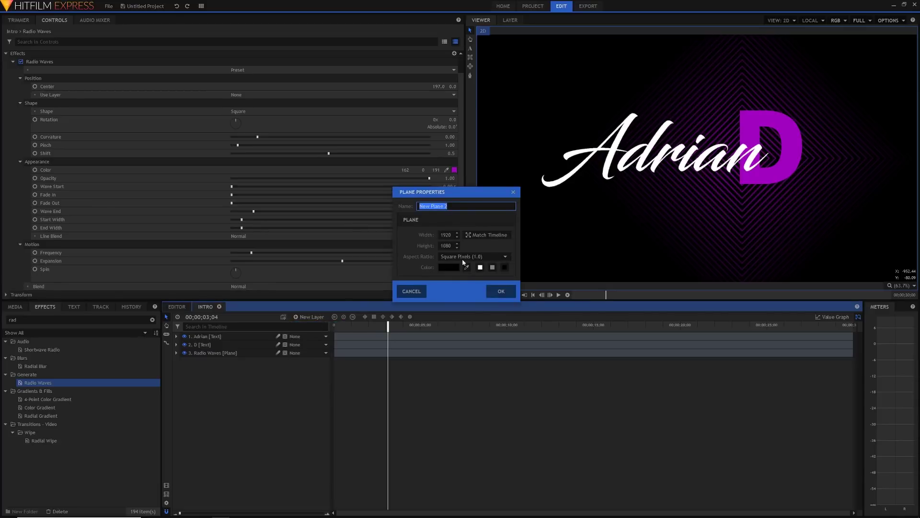
{"action": "type", "text": "Cover"}
{"action": "key", "text": "Return"}
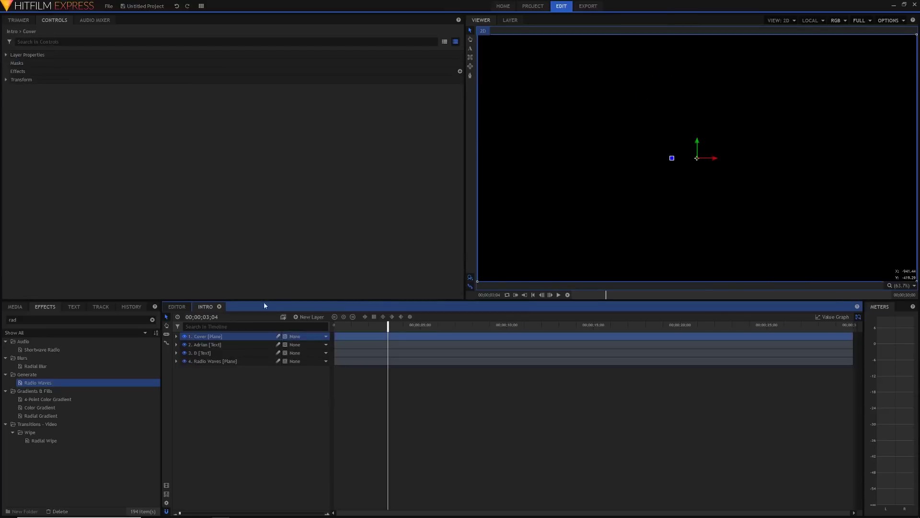
{"action": "left_click_drag", "start_coordinate": [234, 338], "coordinate": [233, 359]}
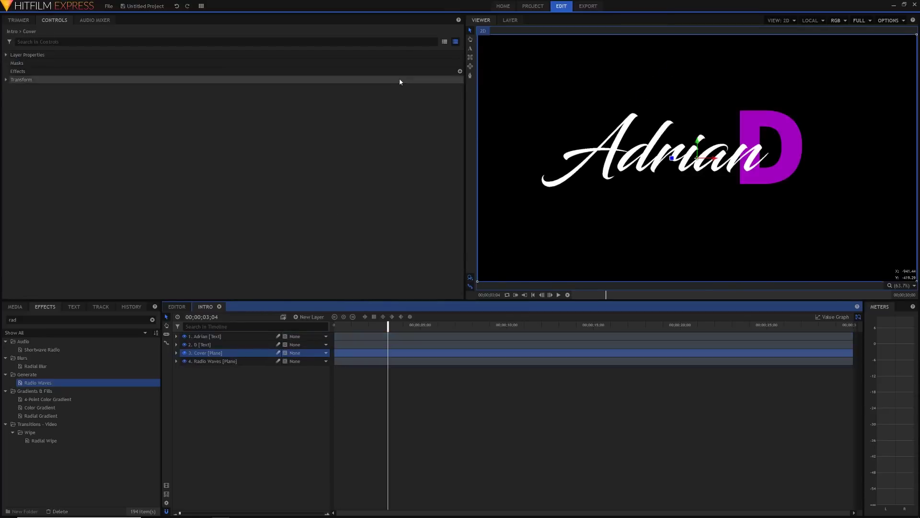
- Mask the Cover plane with a rectangle around the script name up to the D, hiding the plane while drawing, and invert the mask
{"action": "left_click", "coordinate": [470, 58]}
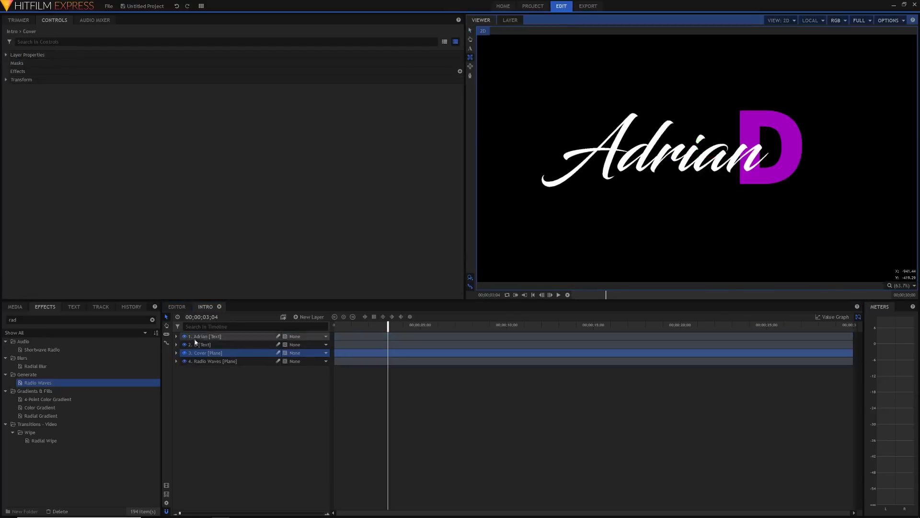
{"action": "left_click", "coordinate": [185, 353]}
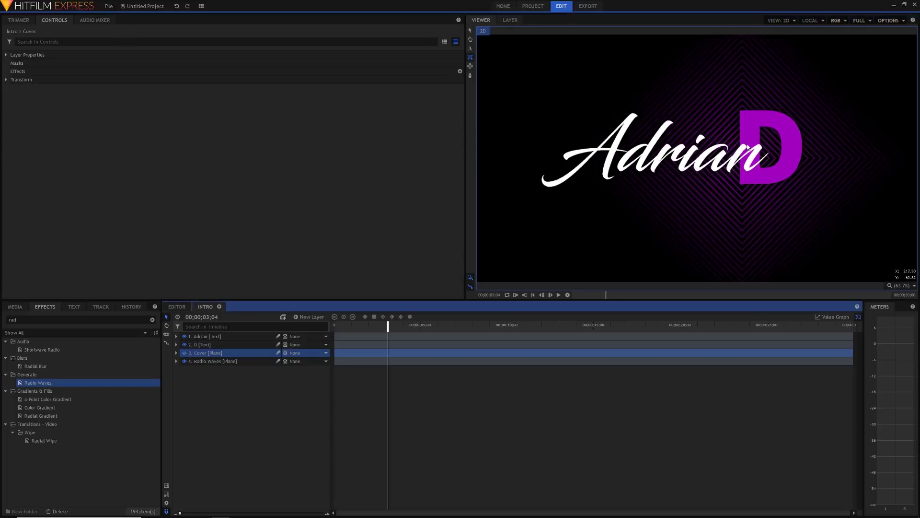
{"action": "left_click_drag", "start_coordinate": [747, 138], "coordinate": [543, 180]}
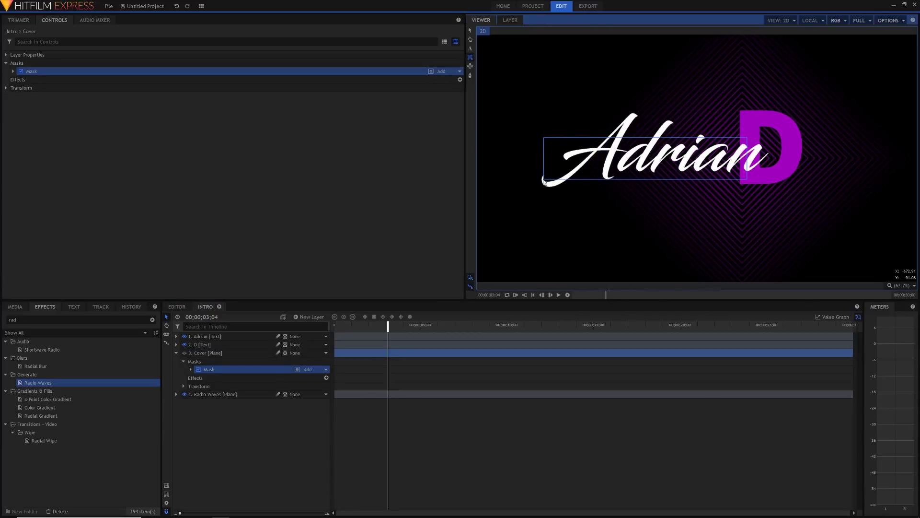
{"action": "left_click", "coordinate": [184, 352]}
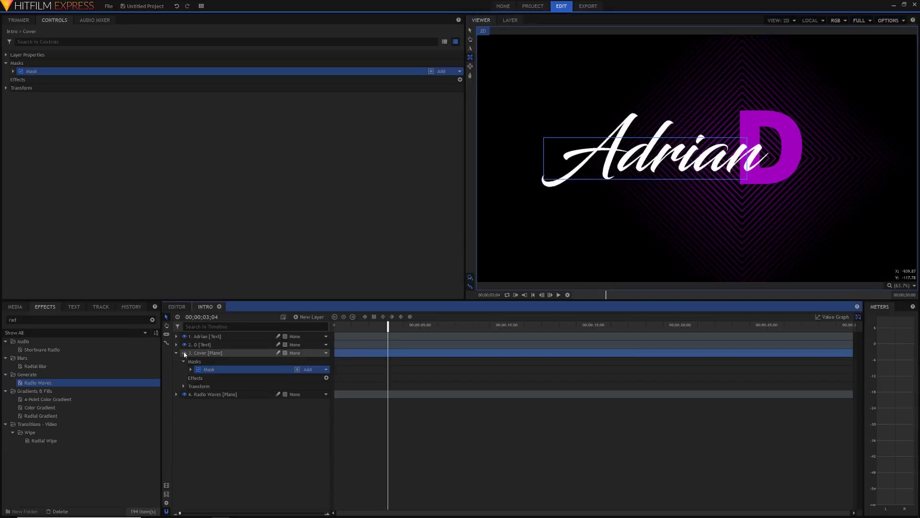
{"action": "left_click", "coordinate": [431, 72]}
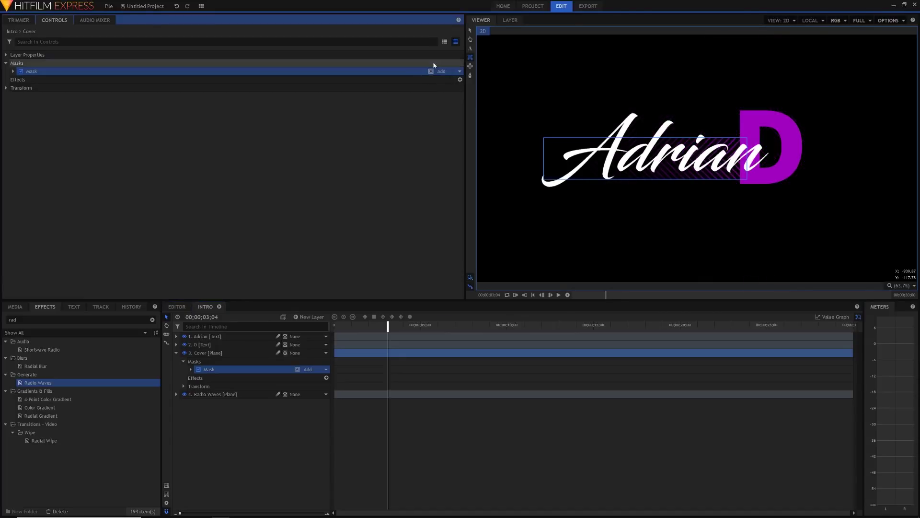
- Preview the masked waves from the start of the timeline and return the playhead to the first frame
{"action": "left_click", "coordinate": [470, 31]}
{"action": "left_click", "coordinate": [407, 431]}
{"action": "left_click_drag", "start_coordinate": [388, 325], "coordinate": [334, 326]}
{"action": "left_click", "coordinate": [336, 394]}
{"action": "left_click", "coordinate": [335, 418]}
{"action": "key", "text": "space"}
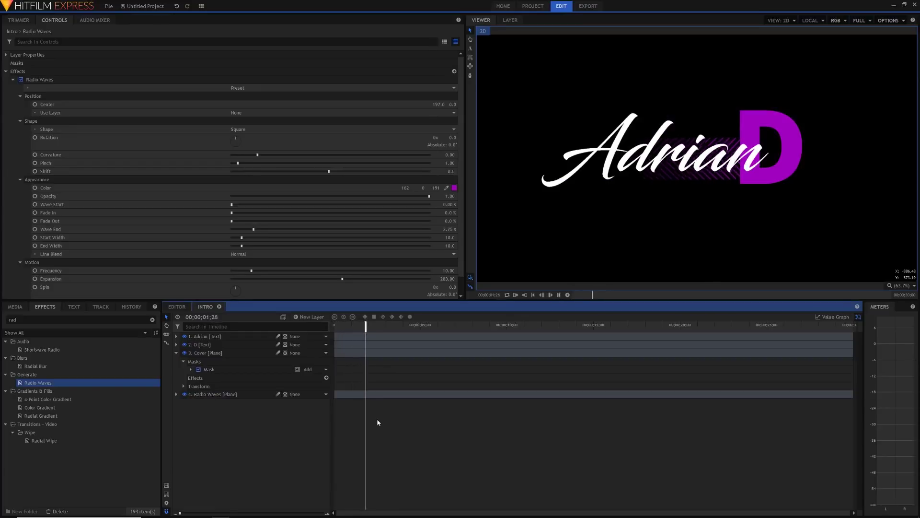
{"action": "key", "text": "space"}
{"action": "key", "text": "space"}
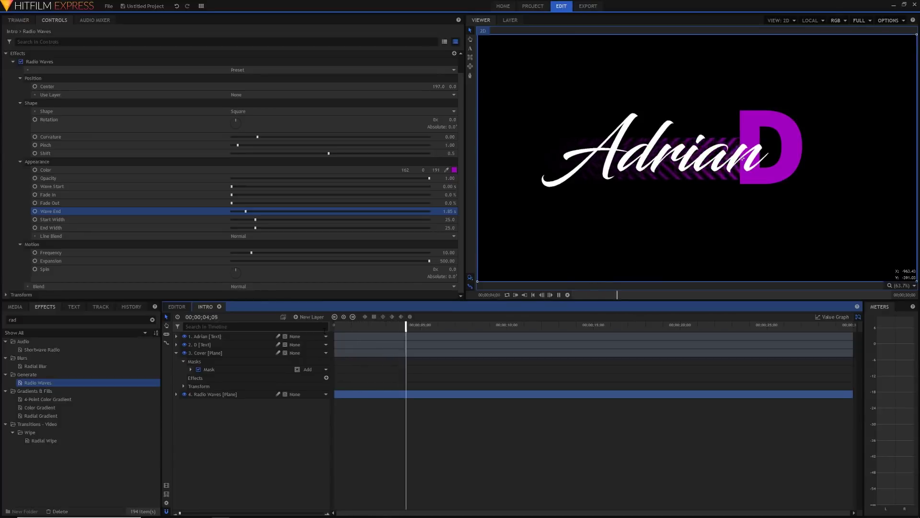
{"action": "key", "text": "space"}
{"action": "left_click_drag", "start_coordinate": [340, 325], "coordinate": [334, 325]}
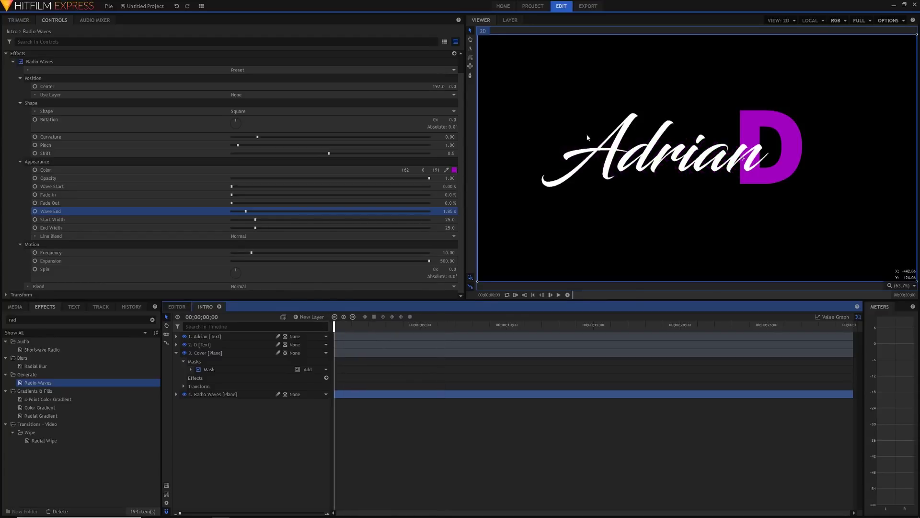
- Keyframe the script name layer's opacity at 100% on the first frame and 0% one frame later
{"action": "left_click", "coordinate": [176, 336]}
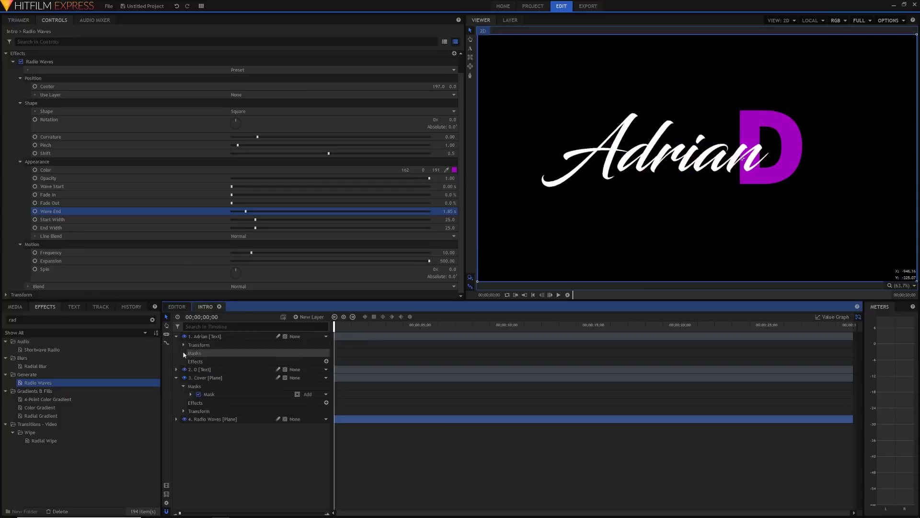
{"action": "left_click", "coordinate": [183, 345]}
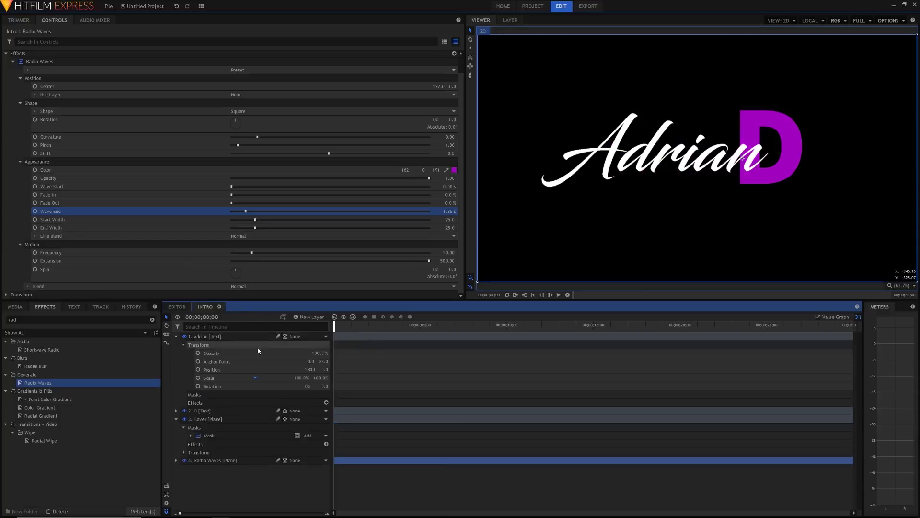
{"action": "left_click", "coordinate": [198, 353]}
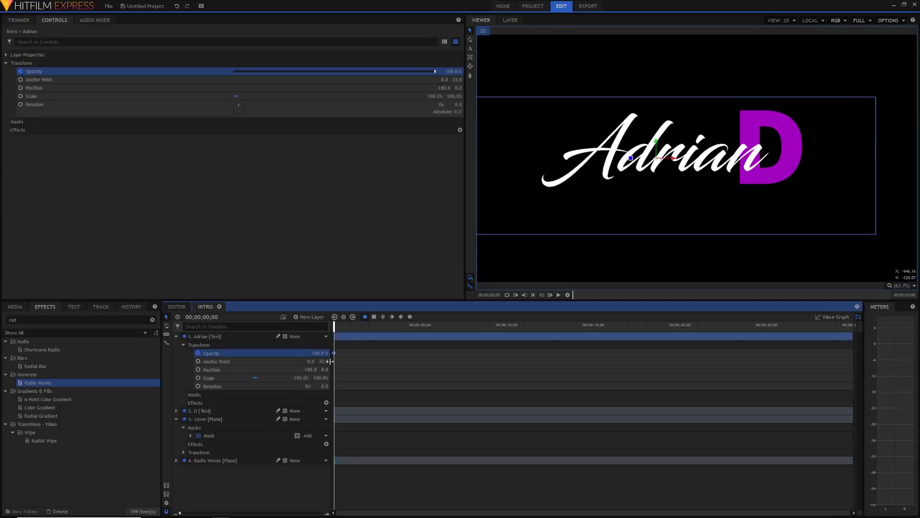
{"action": "left_click_drag", "start_coordinate": [181, 512], "coordinate": [362, 514]}
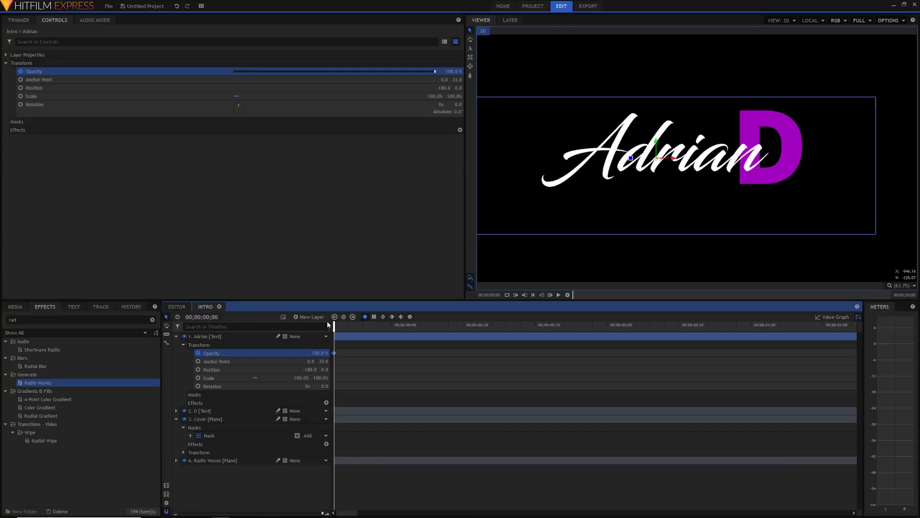
{"action": "key", "text": "Right"}
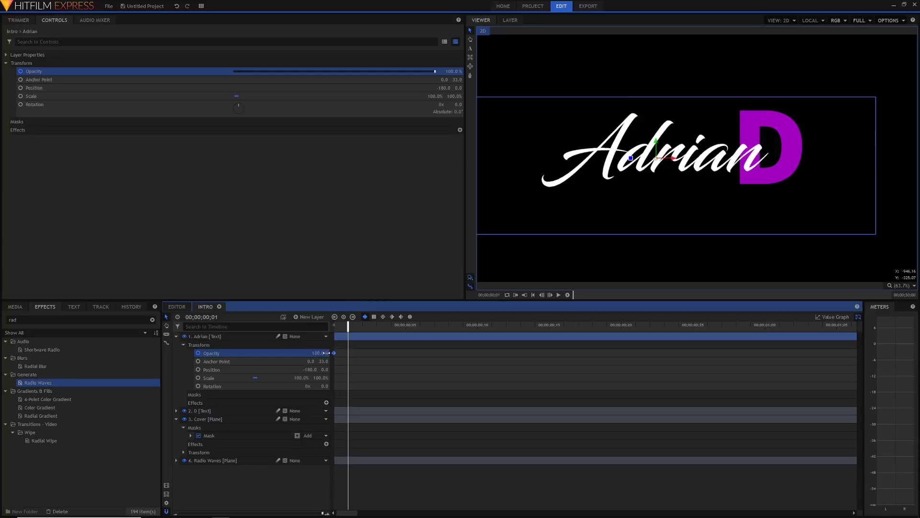
{"action": "left_click_drag", "start_coordinate": [326, 353], "coordinate": [288, 353]}
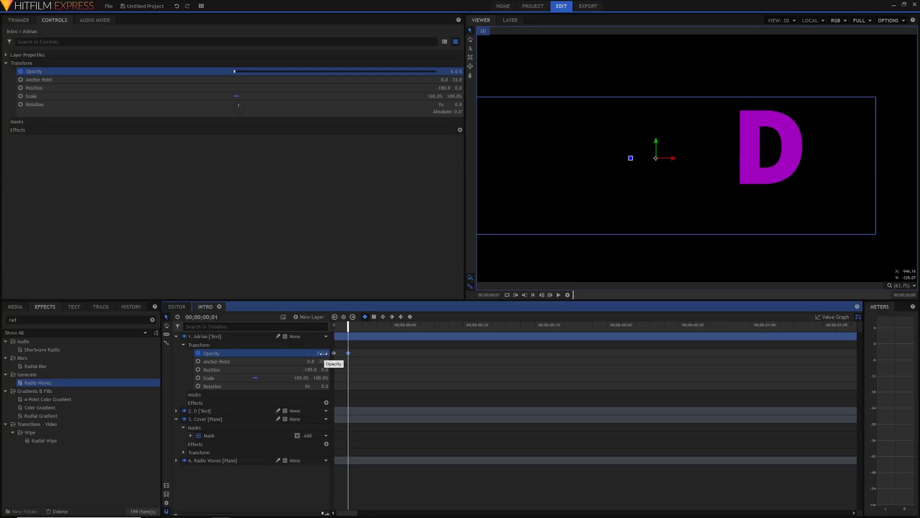
- Repeat the script name's 100% and 0% opacity keyframes on alternating frames, ending with 100% at frame 10
{"action": "key", "text": "Left"}
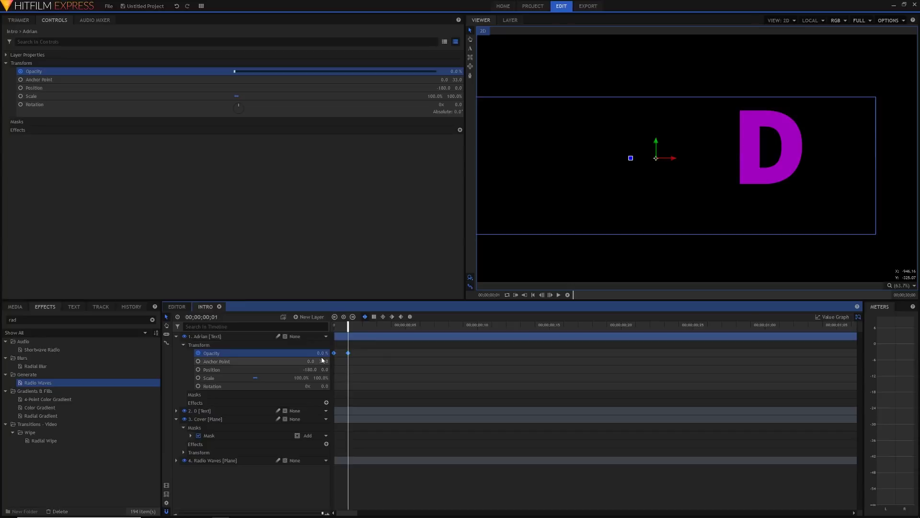
{"action": "key", "text": "Right"}
{"action": "key", "text": "ctrl+v"}
{"action": "key", "text": "Right"}
{"action": "key", "text": "ctrl+v"}
{"action": "key", "text": "Right"}
{"action": "key", "text": "ctrl+v"}
{"action": "key", "text": "Right"}
{"action": "key", "text": "ctrl+v"}
{"action": "key", "text": "Right"}
{"action": "key", "text": "ctrl+v"}
{"action": "key", "text": "Right"}
{"action": "key", "text": "Right"}
{"action": "key", "text": "ctrl+v"}
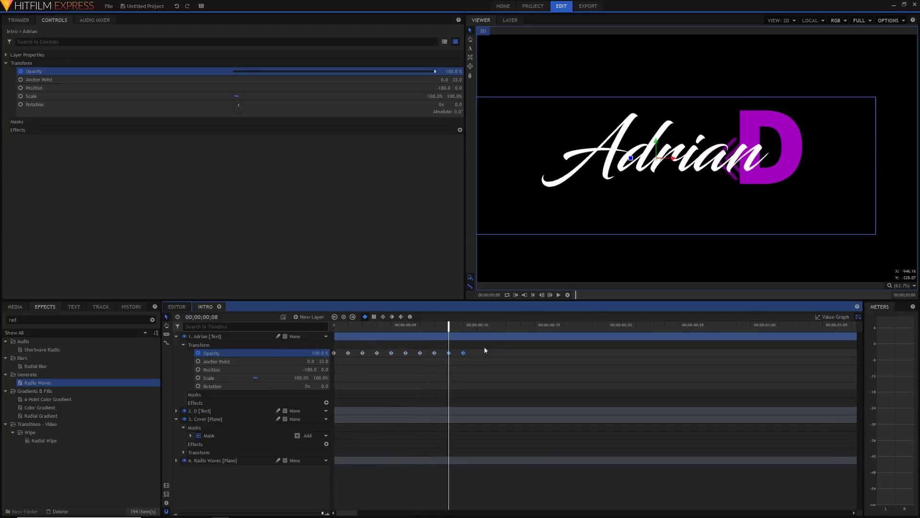
{"action": "key", "text": "Right"}
{"action": "key", "text": "Right"}
{"action": "key", "text": "ctrl+v"}
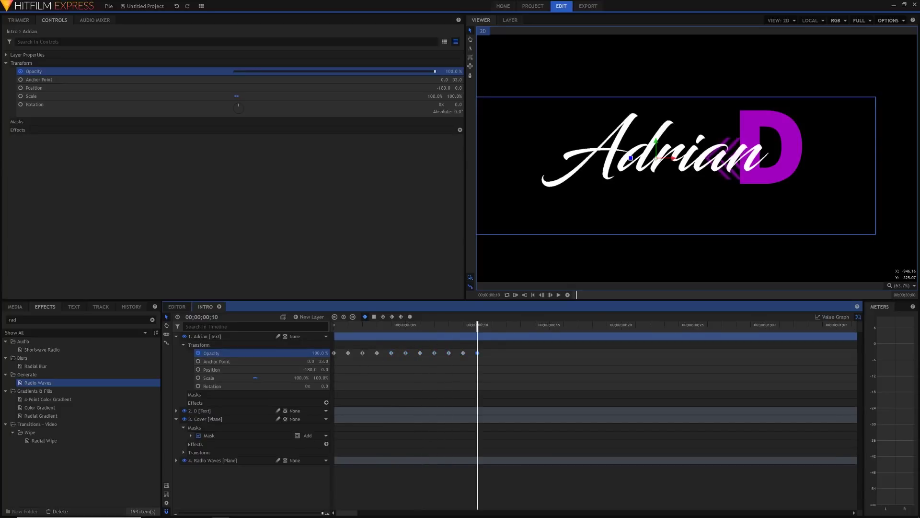
- Play and step through the script name's opening flicker to check the opacity keyframes
{"action": "key", "text": "Home"}
{"action": "key", "text": "space"}
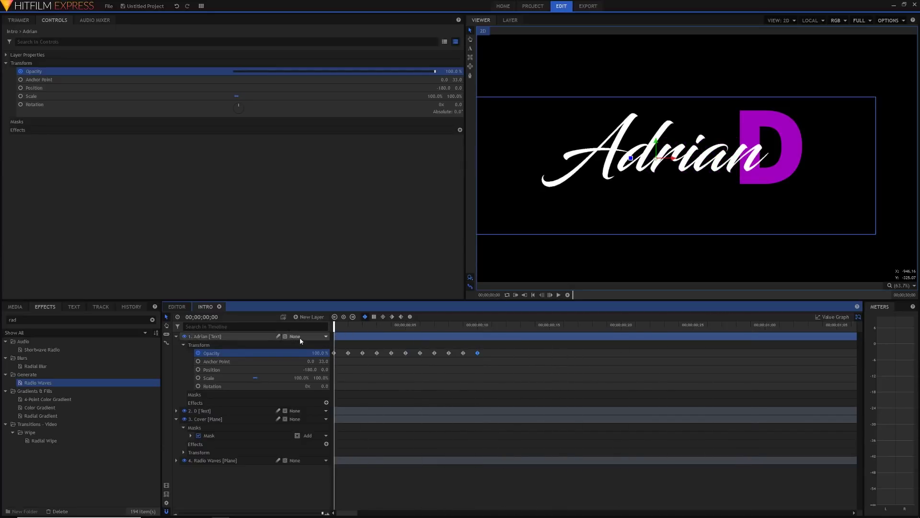
{"action": "left_click_drag", "start_coordinate": [348, 325], "coordinate": [448, 322]}
{"action": "key", "text": "Left"}
{"action": "key", "text": "Left"}
{"action": "key", "text": "Left"}
{"action": "key", "text": "Left"}
{"action": "key", "text": "Left"}
{"action": "key", "text": "Left"}
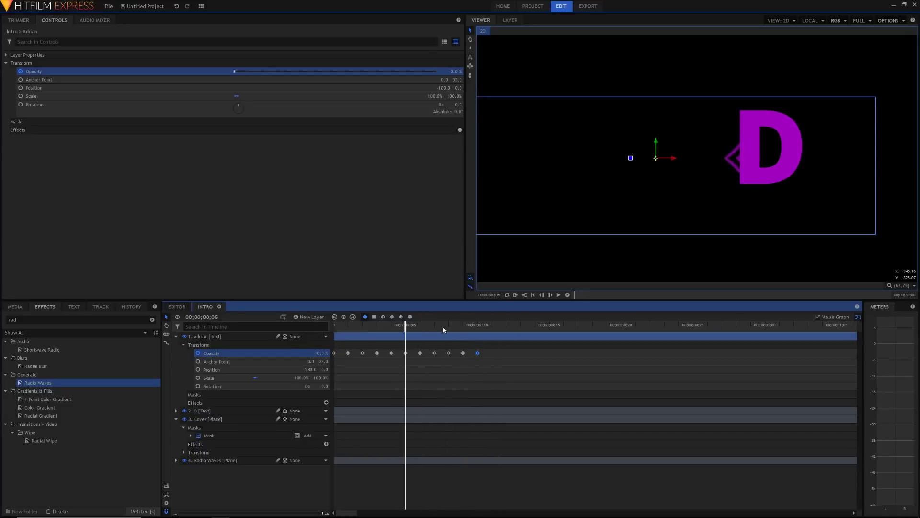
{"action": "key", "text": "Left"}
{"action": "key", "text": "Left"}
{"action": "key", "text": "Left"}
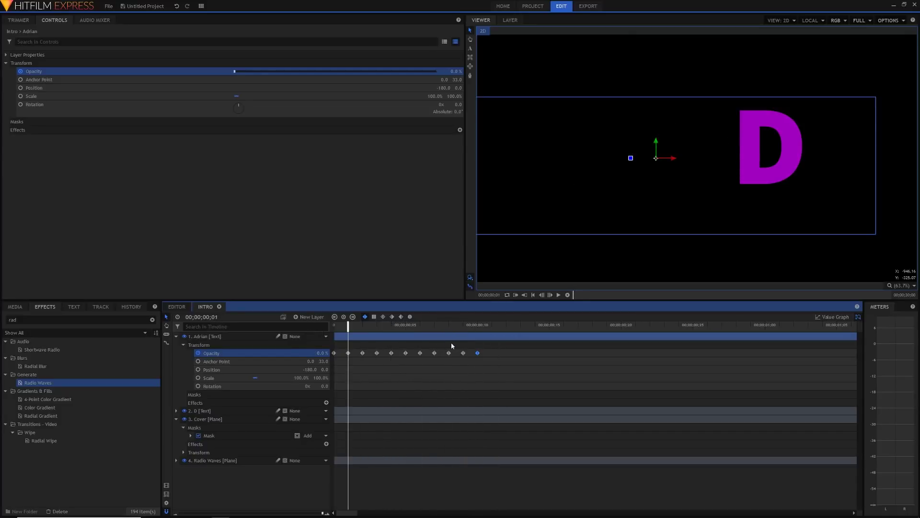
{"action": "key", "text": "space"}
{"action": "key", "text": "space"}
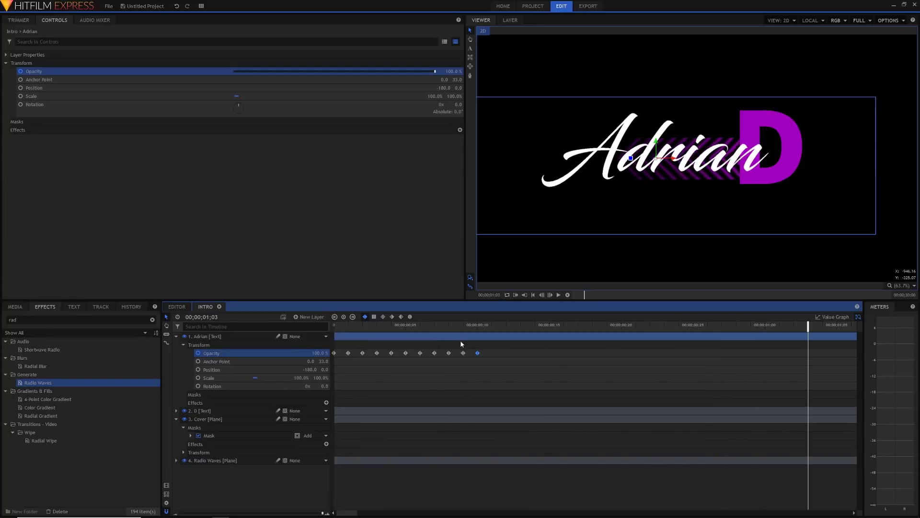
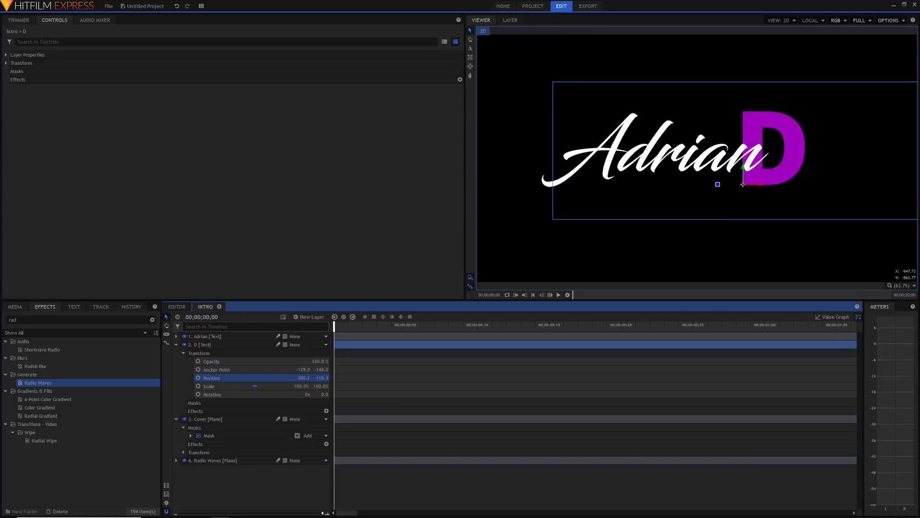
- Enable keyframing for the purple D's scale and rotation at 1 second, holding 100% scale and 0° rotation
{"action": "key", "text": "shift+Right"}
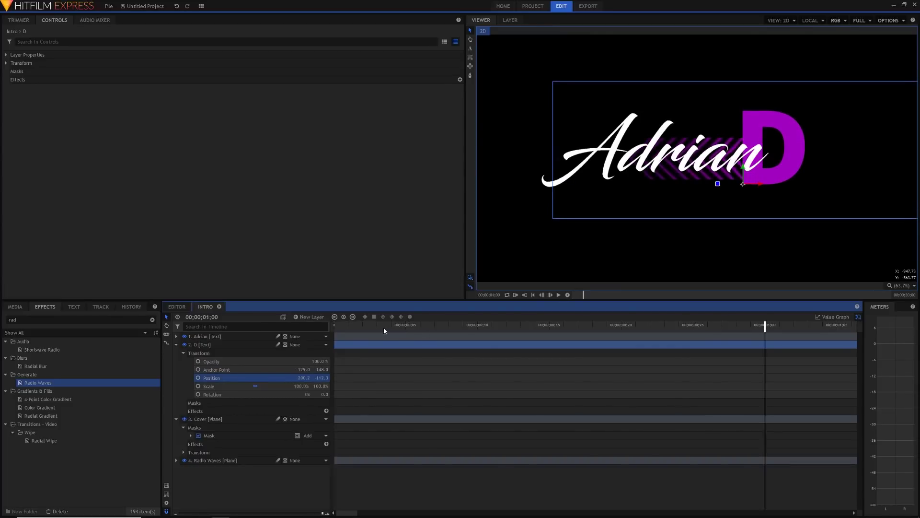
{"action": "left_click_drag", "start_coordinate": [381, 326], "coordinate": [335, 326]}
{"action": "left_click", "coordinate": [206, 316]}
{"action": "type", "text": "1"}
{"action": "key", "text": "Return"}
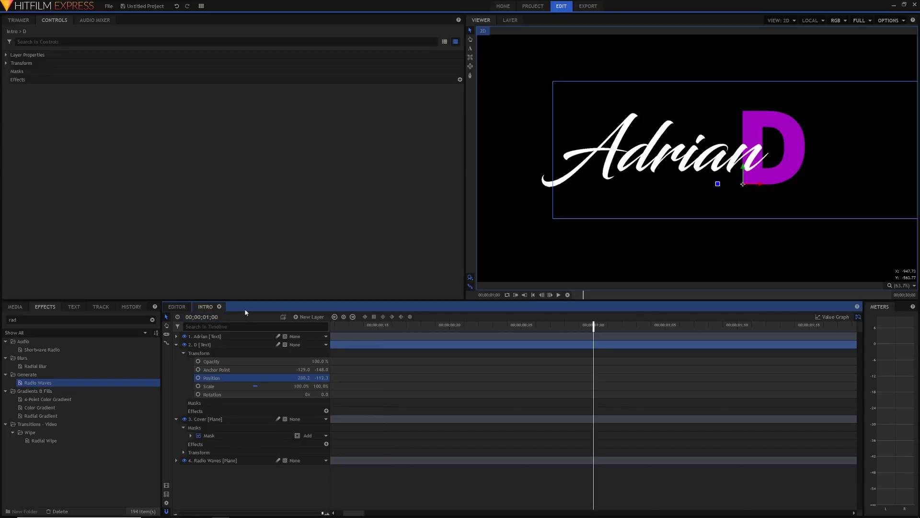
{"action": "left_click", "coordinate": [198, 386]}
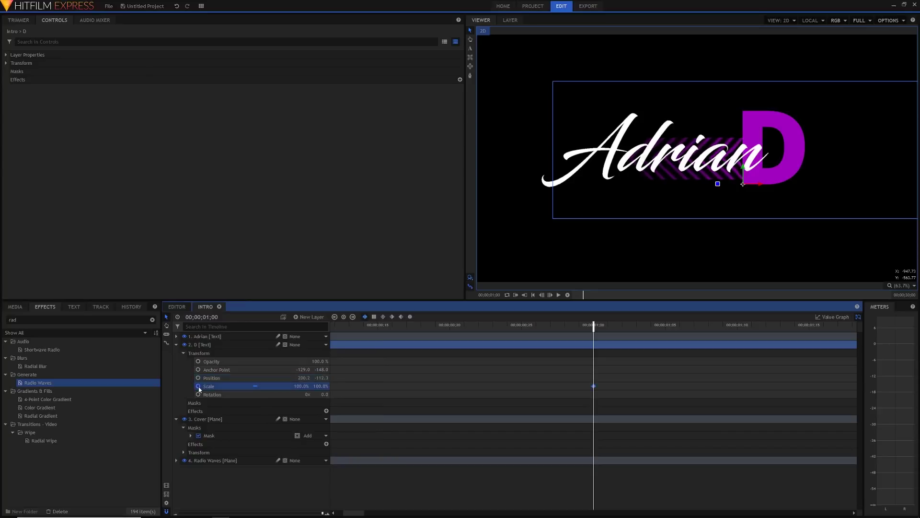
{"action": "left_click", "coordinate": [198, 395]}
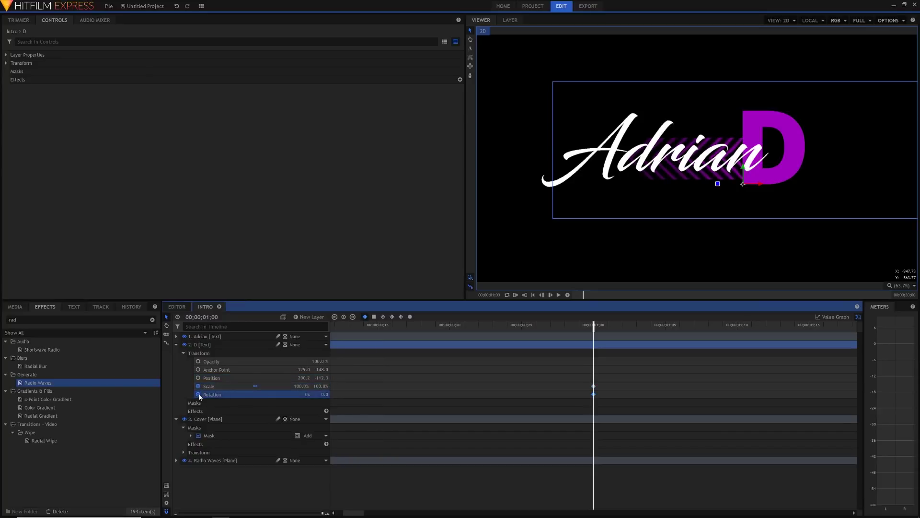
{"action": "left_click_drag", "start_coordinate": [355, 512], "coordinate": [347, 512]}
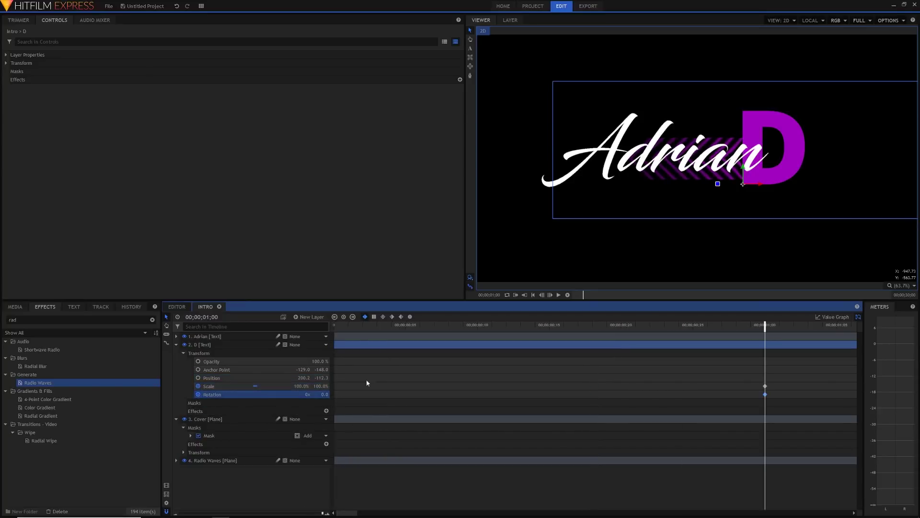
- Set the D's scale to 0% on the first frame and play the scale-up animation
{"action": "left_click_drag", "start_coordinate": [348, 329], "coordinate": [335, 328]}
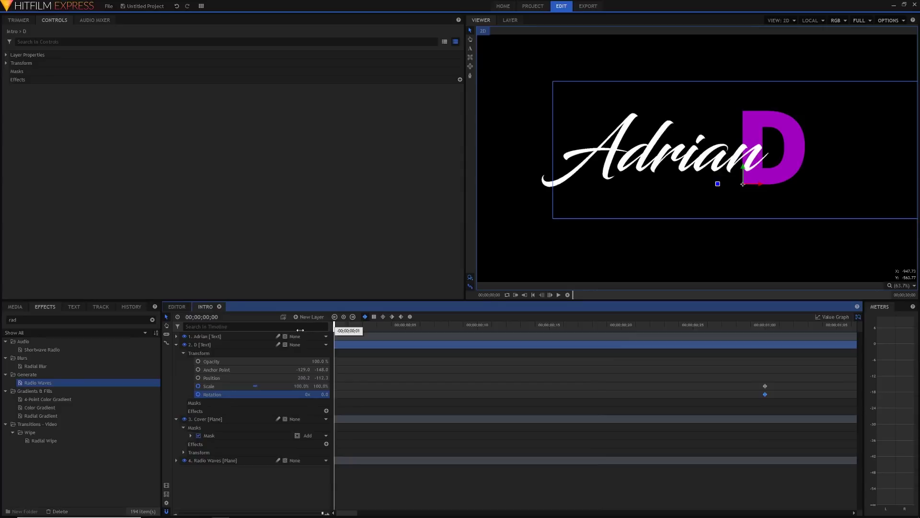
{"action": "left_click", "coordinate": [303, 386]}
{"action": "type", "text": "0"}
{"action": "key", "text": "Return"}
{"action": "key", "text": "space"}
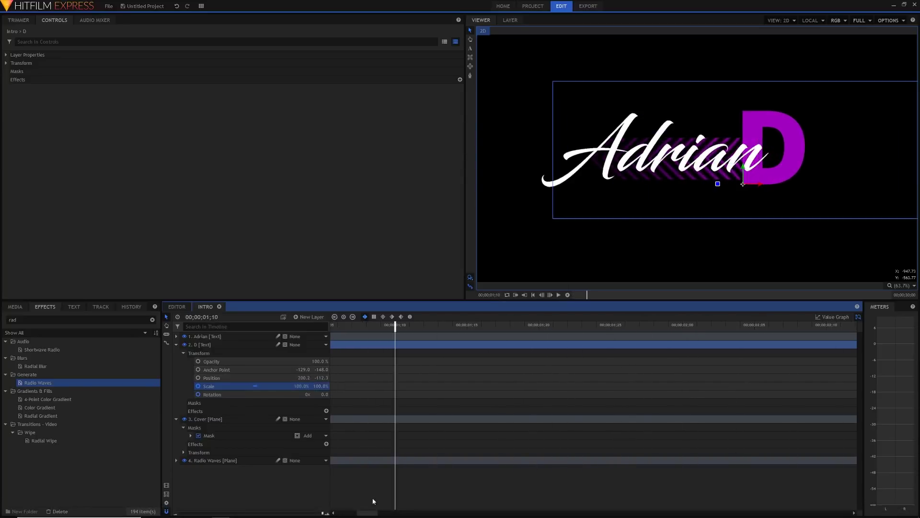
{"action": "left_click_drag", "start_coordinate": [367, 512], "coordinate": [308, 513]}
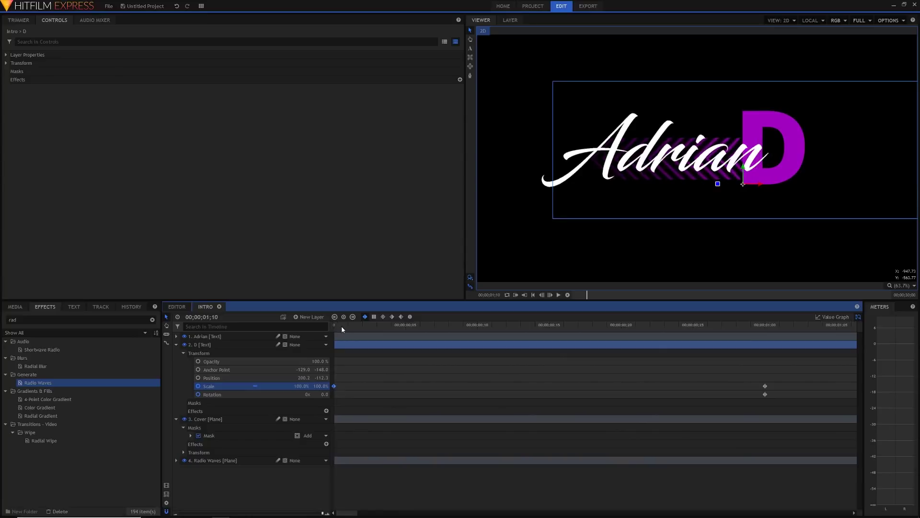
- Set the D's rotation to -45° on the first frame and play the combined scale and rotation animation
{"action": "left_click_drag", "start_coordinate": [323, 394], "coordinate": [304, 395]}
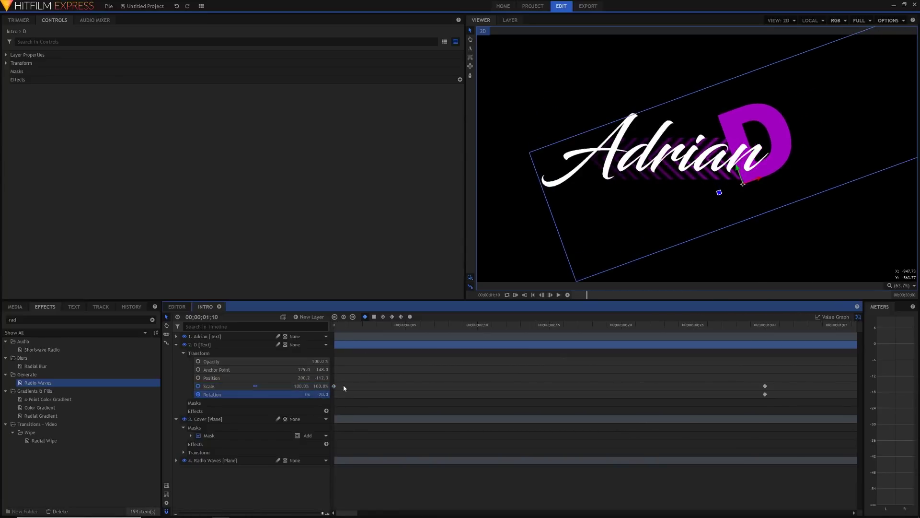
{"action": "left_click", "coordinate": [335, 317]}
{"action": "left_click", "coordinate": [335, 317]}
{"action": "left_click", "coordinate": [321, 394]}
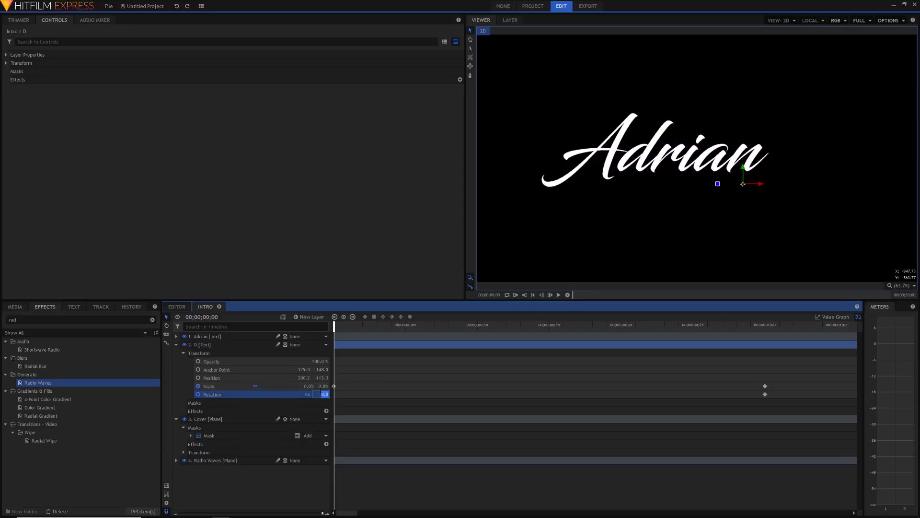
{"action": "key", "text": "BackSpace"}
{"action": "type", "text": "-45"}
{"action": "key", "text": "Return"}
{"action": "key", "text": "space"}
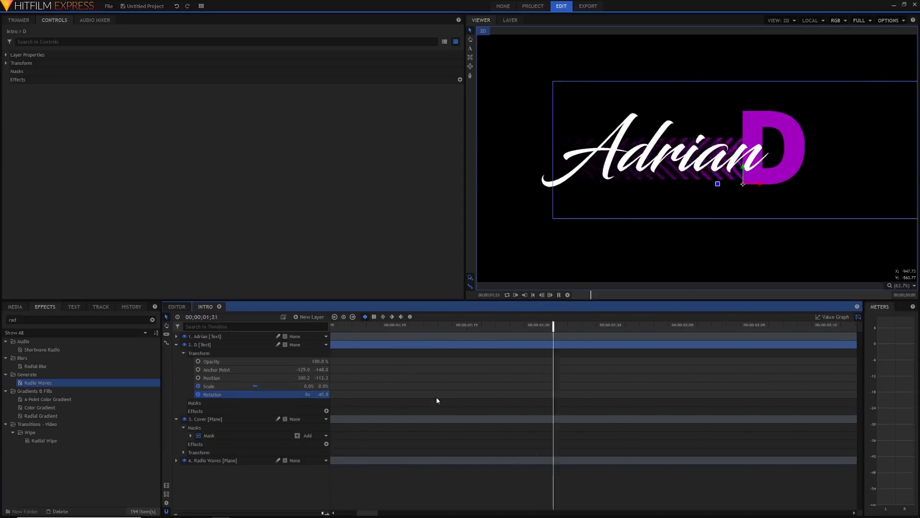
{"action": "key", "text": "space"}
- Change all of the D's scale and rotation keyframes from linear to eased interpolation and preview the motion
{"action": "mouse_move", "coordinate": [326, 517]}
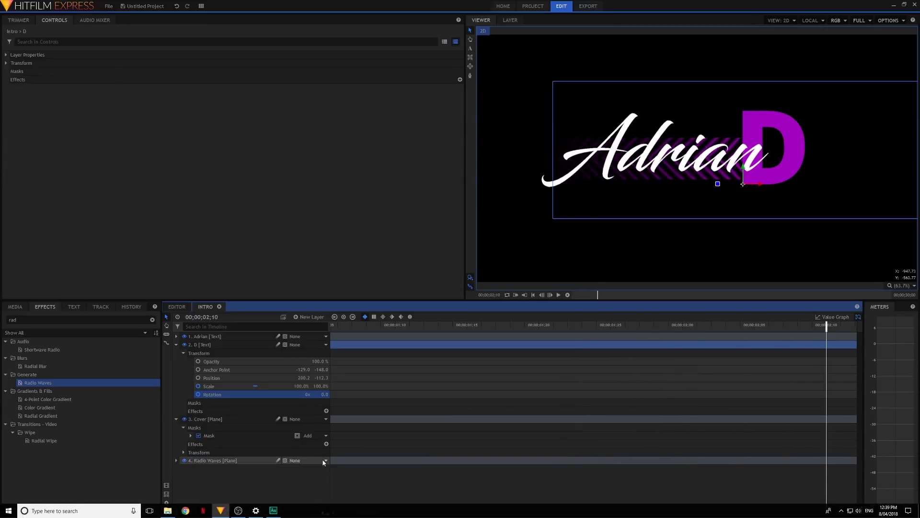
{"action": "left_click_drag", "start_coordinate": [326, 512], "coordinate": [247, 508]}
{"action": "left_click_drag", "start_coordinate": [377, 513], "coordinate": [359, 513]}
{"action": "left_click_drag", "start_coordinate": [561, 389], "coordinate": [312, 397]}
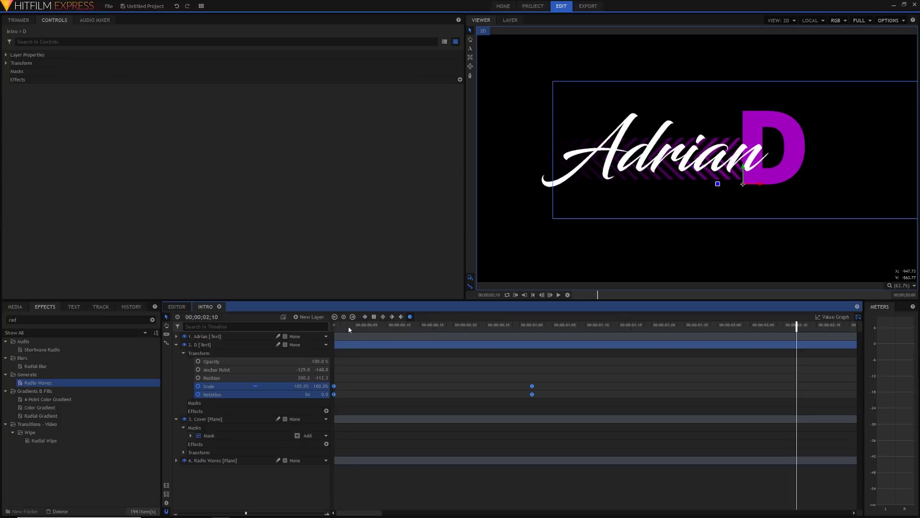
{"action": "left_click_drag", "start_coordinate": [344, 326], "coordinate": [316, 328]}
{"action": "key", "text": "space"}
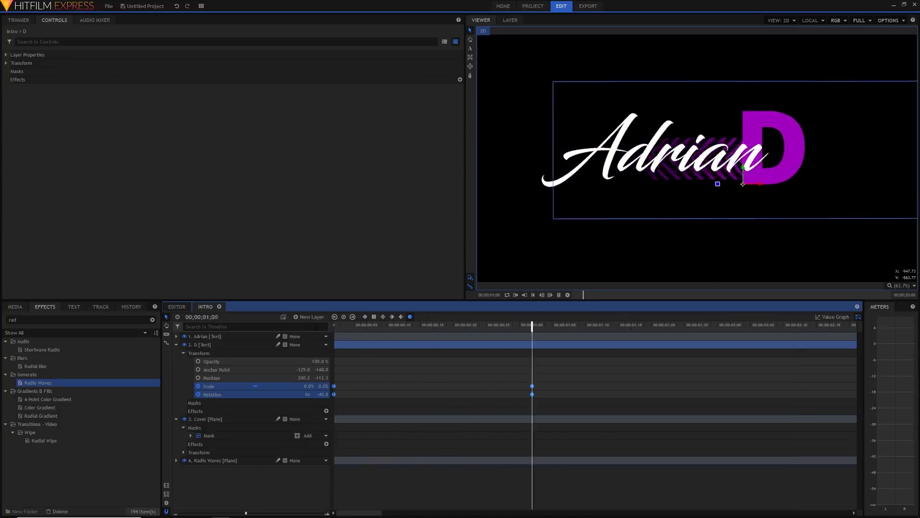
- Set the Intro composite shot's duration to 00;00;05;00
{"action": "left_click_drag", "start_coordinate": [246, 513], "coordinate": [215, 513]}
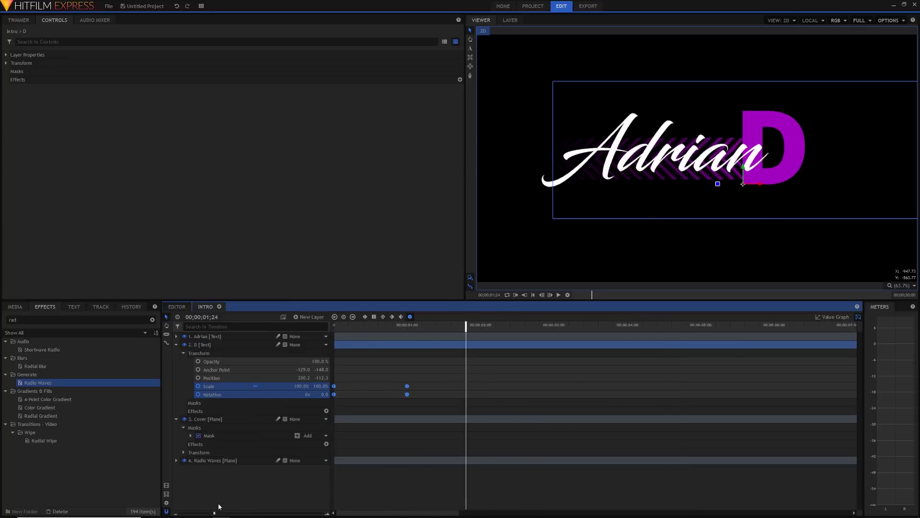
{"action": "left_click_drag", "start_coordinate": [209, 515], "coordinate": [159, 516]}
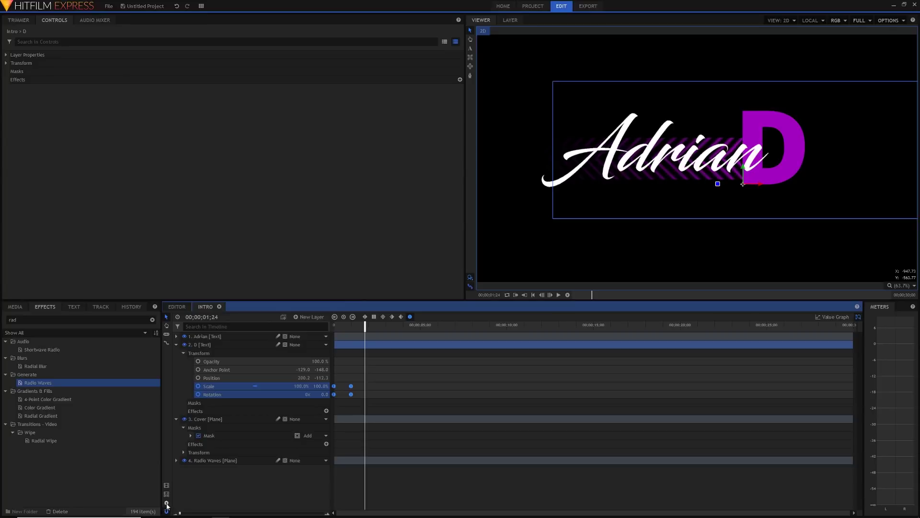
{"action": "left_click", "coordinate": [166, 503]}
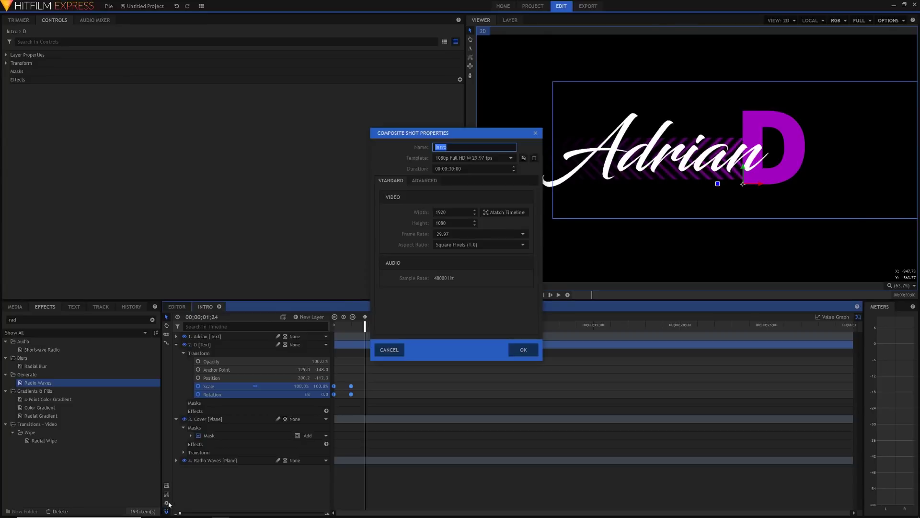
{"action": "left_click", "coordinate": [389, 350]}
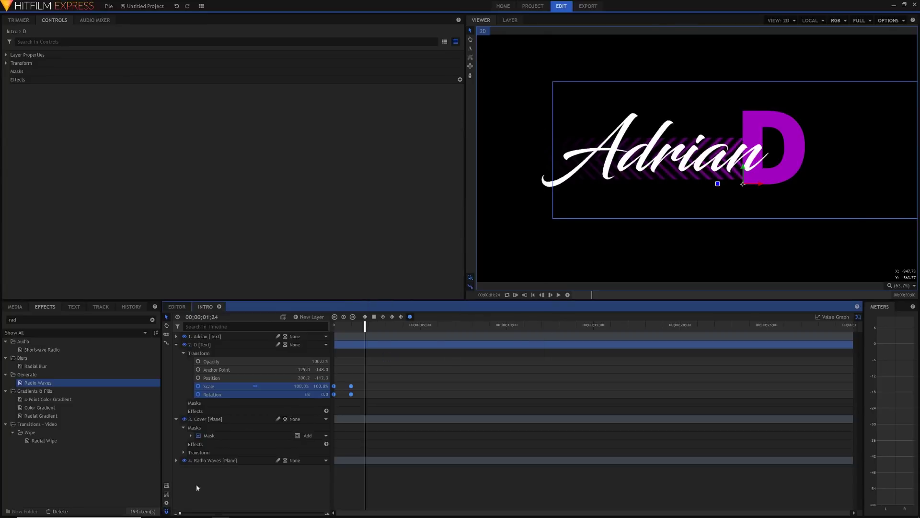
{"action": "left_click", "coordinate": [167, 502]}
{"action": "double_click", "coordinate": [451, 168]}
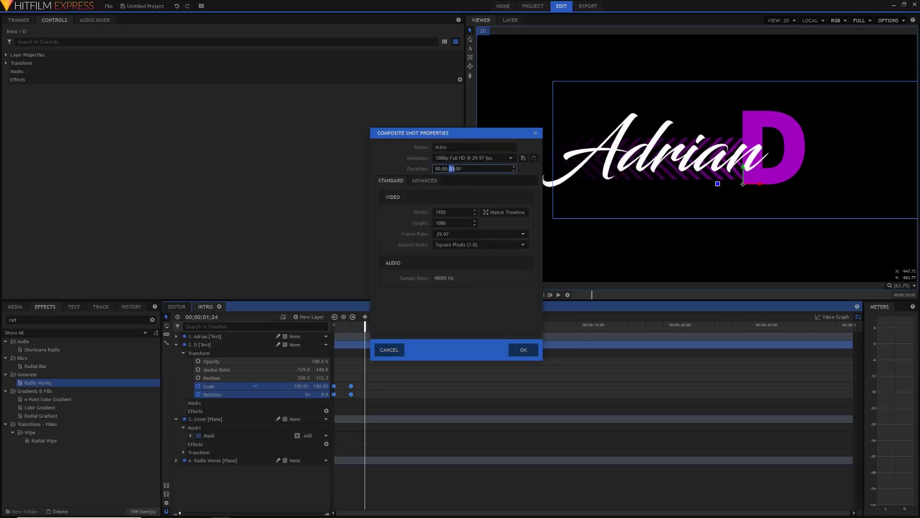
{"action": "type", "text": "05"}
{"action": "key", "text": "Return"}
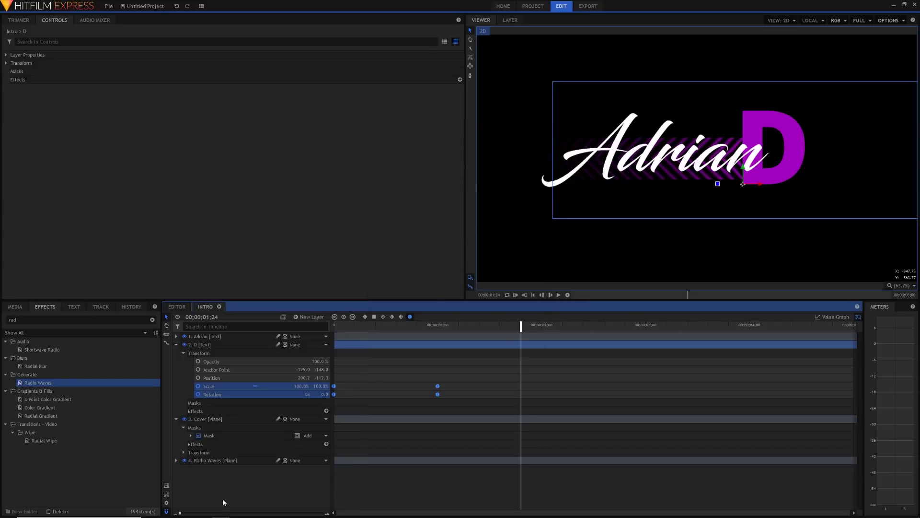
- Copy the D's 1-second scale and rotation keyframes to 4 seconds and its first-frame keyframes to the last frame, and preview the result
{"action": "left_click_drag", "start_coordinate": [527, 330], "coordinate": [893, 309]}
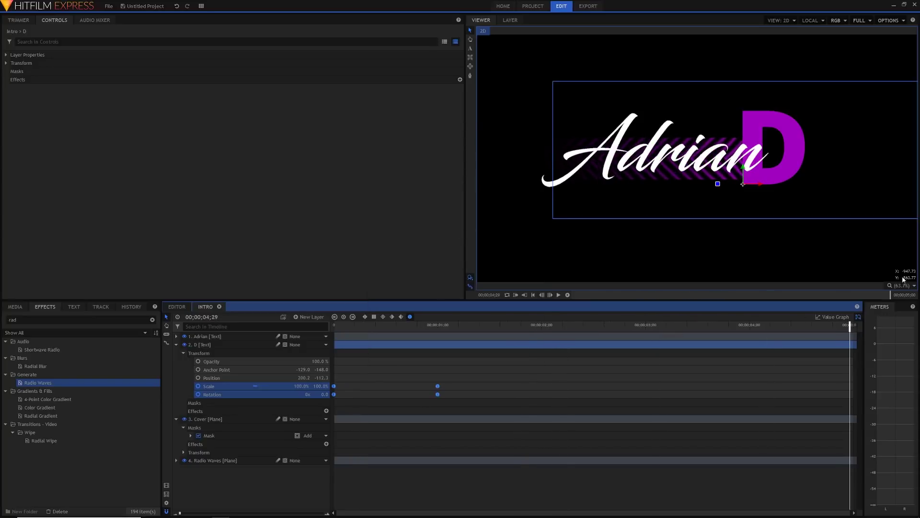
{"action": "left_click_drag", "start_coordinate": [514, 357], "coordinate": [441, 404]}
{"action": "left_click", "coordinate": [751, 326]}
{"action": "key", "text": "ctrl+v"}
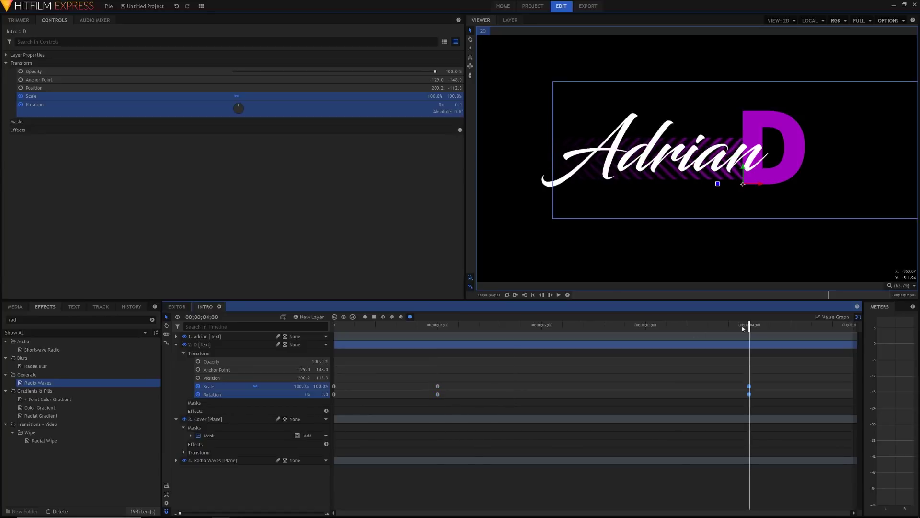
{"action": "left_click_drag", "start_coordinate": [806, 327], "coordinate": [900, 322]}
{"action": "key", "text": "ctrl+v"}
{"action": "left_click", "coordinate": [751, 325]}
{"action": "key", "text": "space"}
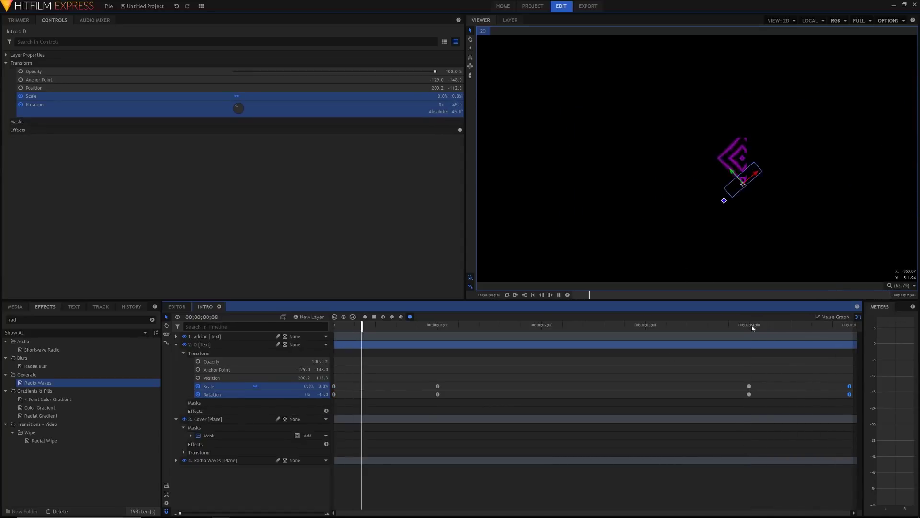
{"action": "key", "text": "space"}
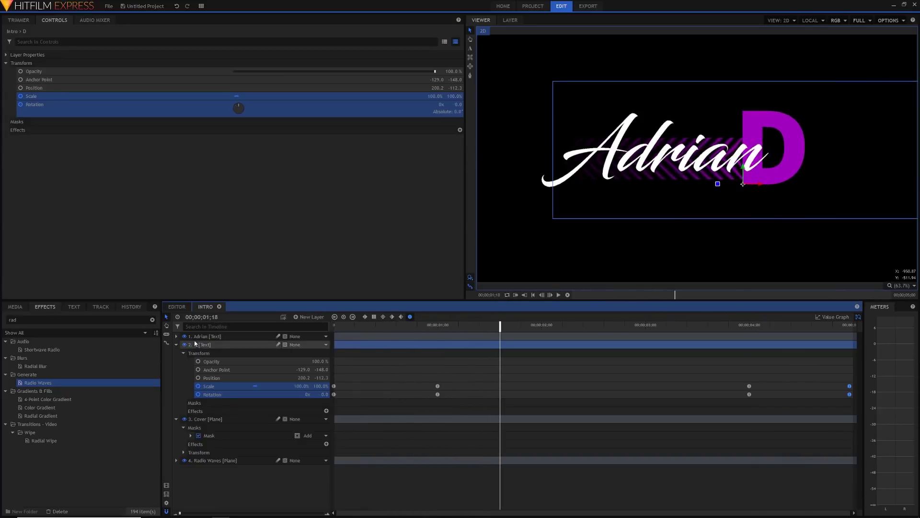
- Copy the script name's opening opacity flicker keyframes to the end of the timeline so they finish around the last frame
{"action": "left_click", "coordinate": [176, 337]}
{"action": "left_click", "coordinate": [258, 353]}
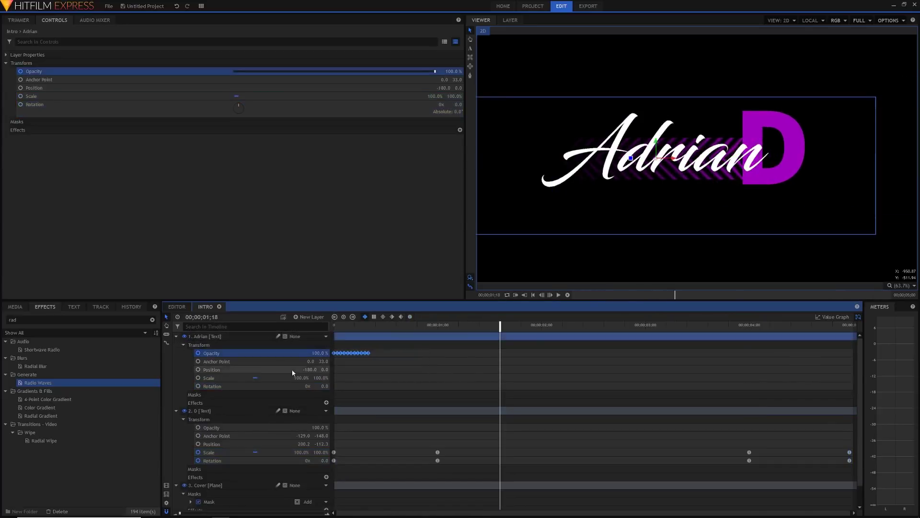
{"action": "left_click_drag", "start_coordinate": [812, 331], "coordinate": [792, 328]}
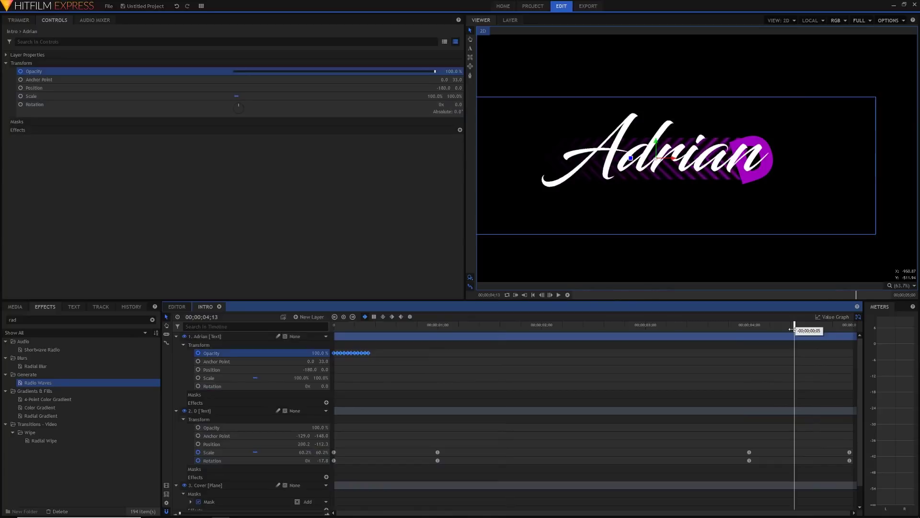
{"action": "key", "text": "ctrl+v"}
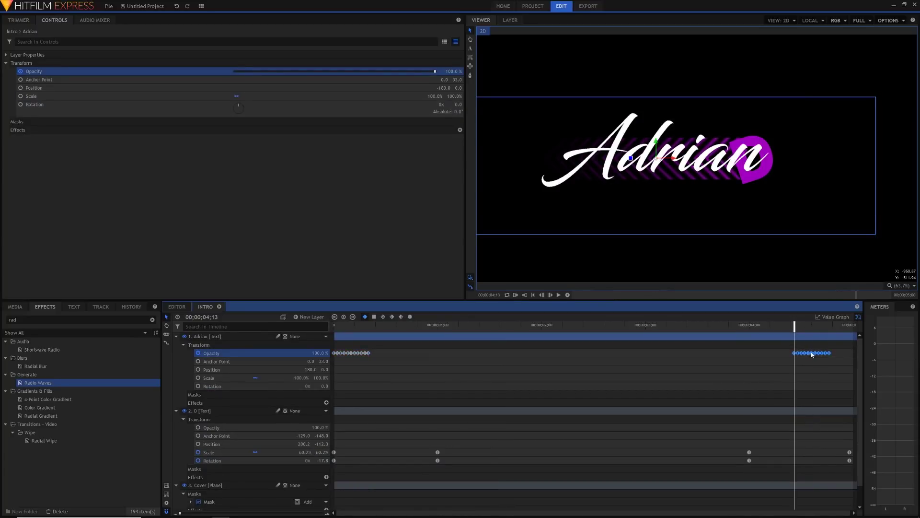
{"action": "left_click_drag", "start_coordinate": [813, 329], "coordinate": [850, 328]}
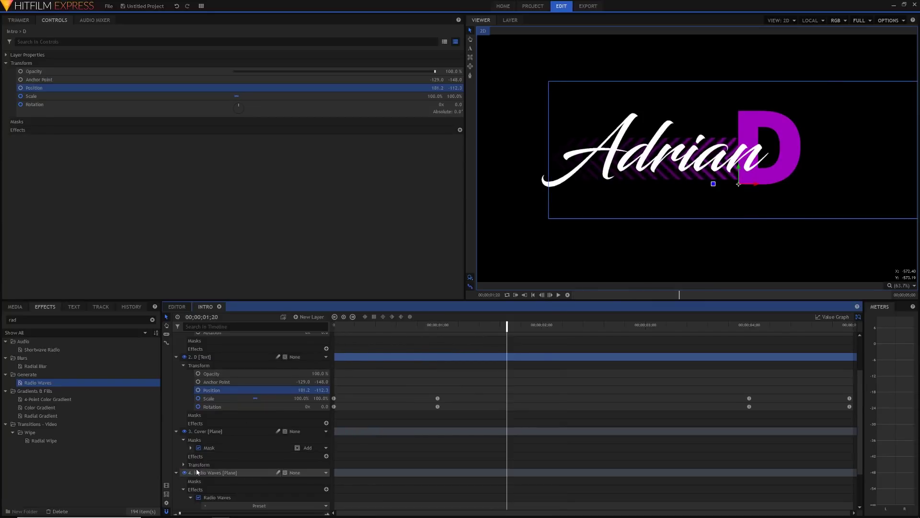
- Collapse the text and Cover layers and create a black 1920 x 1080 plane named Cover out
{"action": "left_click", "coordinate": [176, 431]}
{"action": "left_click", "coordinate": [176, 357]}
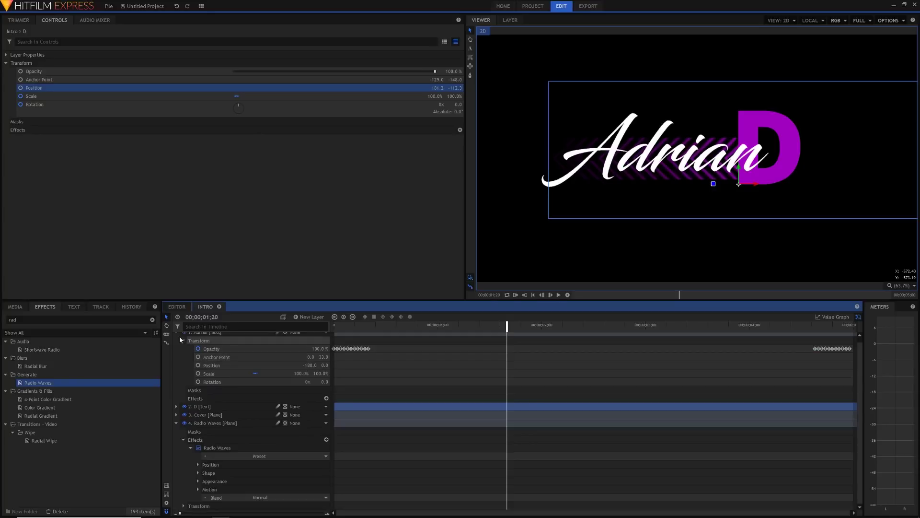
{"action": "left_click", "coordinate": [177, 335]}
{"action": "left_click", "coordinate": [310, 317]}
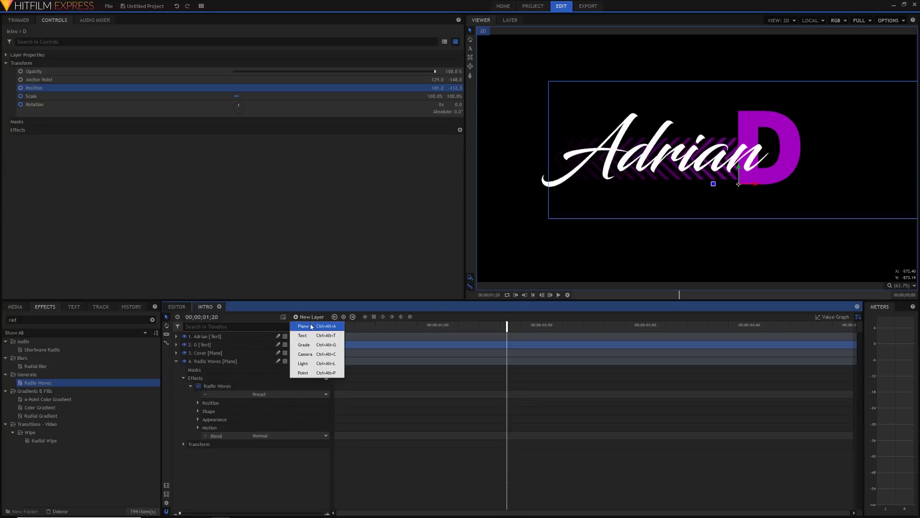
{"action": "left_click", "coordinate": [311, 325]}
{"action": "type", "text": "Cover out"}
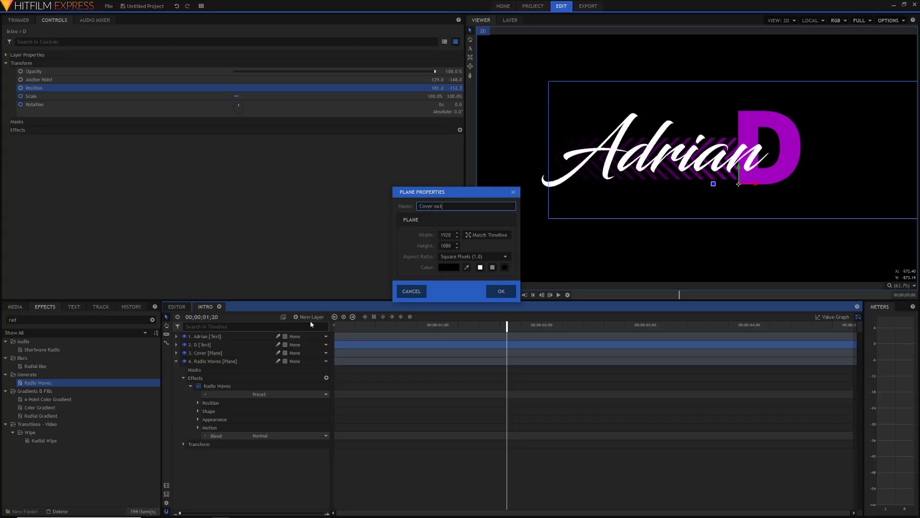
{"action": "key", "text": "Return"}
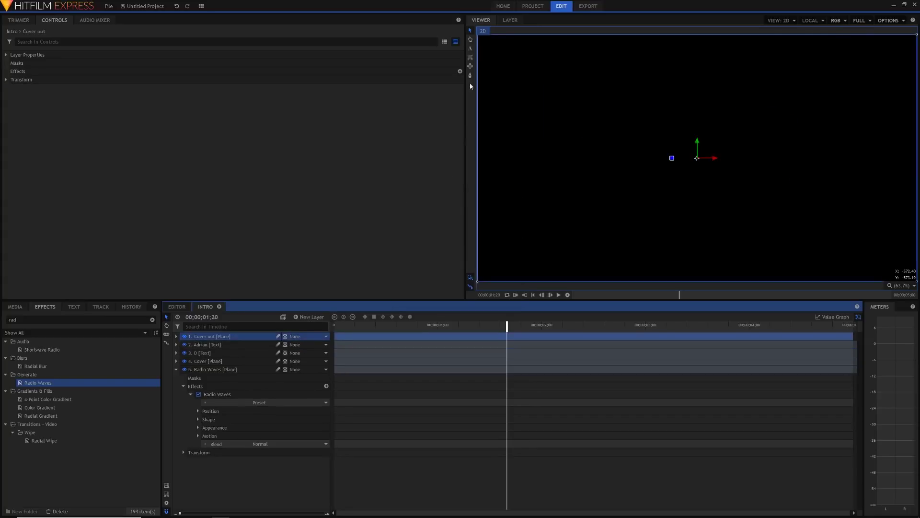
- Draw a square mask over the middle of the Cover out plane and rotate it to 45 degrees
{"action": "left_click", "coordinate": [472, 63]}
{"action": "left_click_drag", "start_coordinate": [631, 111], "coordinate": [694, 200]}
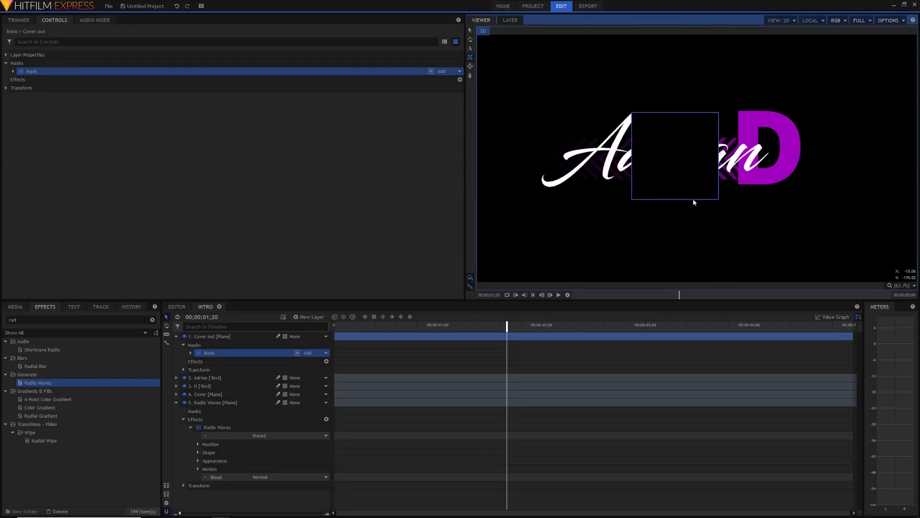
{"action": "left_click", "coordinate": [13, 71]}
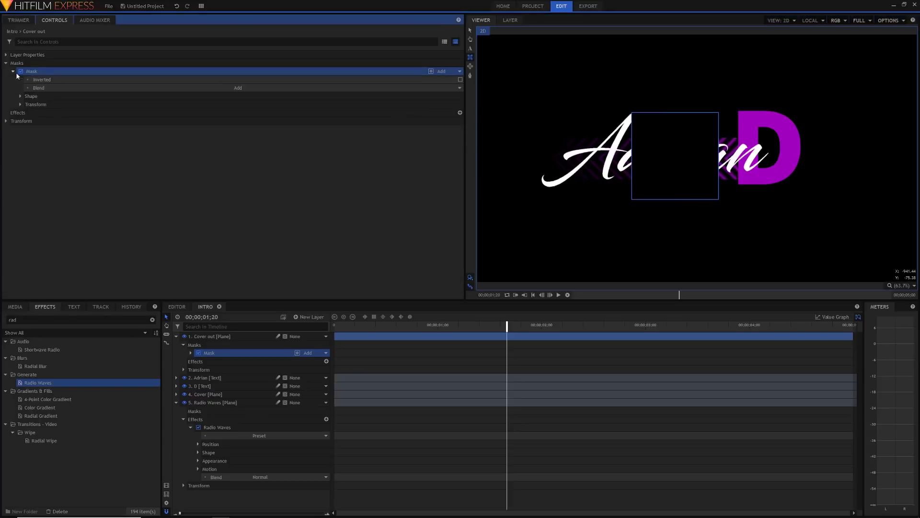
{"action": "left_click", "coordinate": [21, 104]}
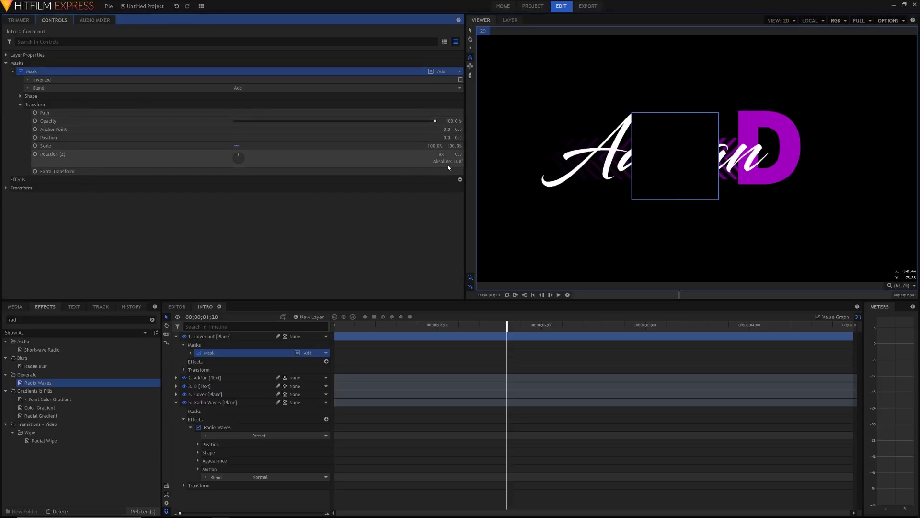
{"action": "left_click", "coordinate": [458, 153]}
{"action": "key", "text": "Return"}
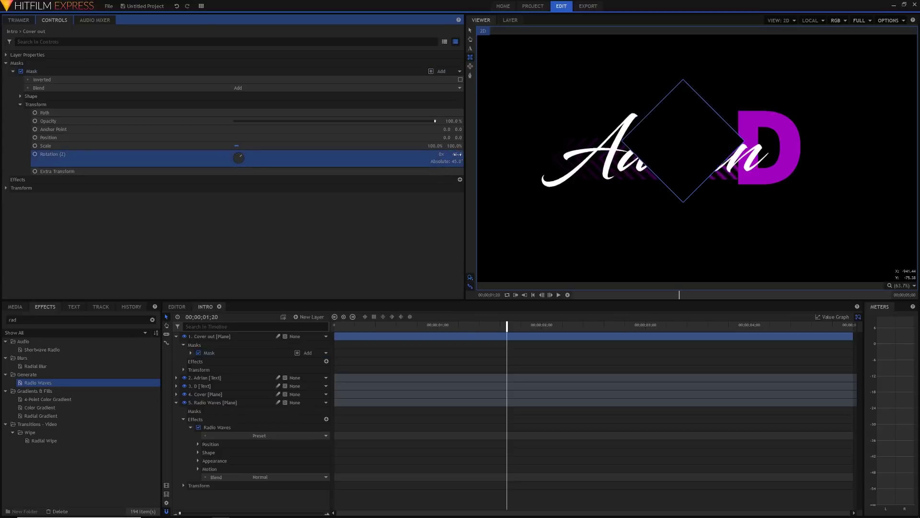
- Move the diamond mask over the D so its left corner meets the Radio Waves' centre, and hide the text and Cover out layers
{"action": "left_click", "coordinate": [469, 31]}
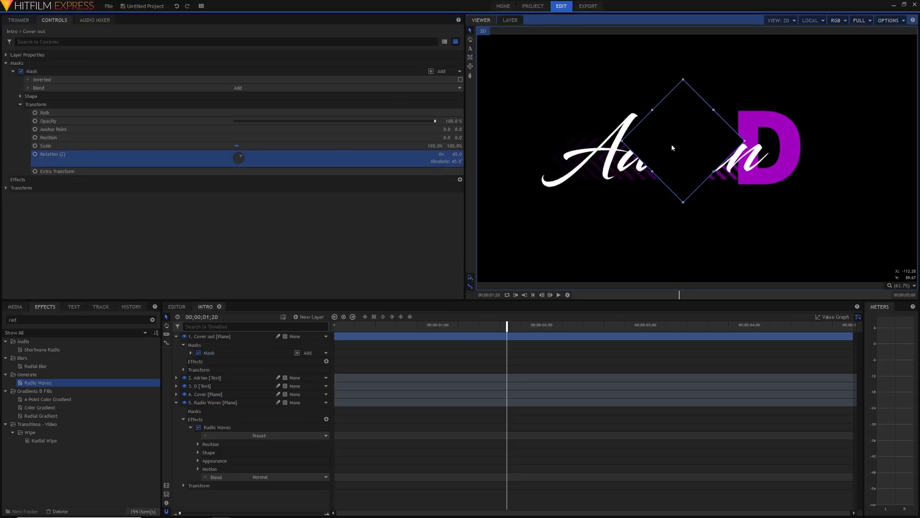
{"action": "left_click_drag", "start_coordinate": [669, 145], "coordinate": [789, 167]}
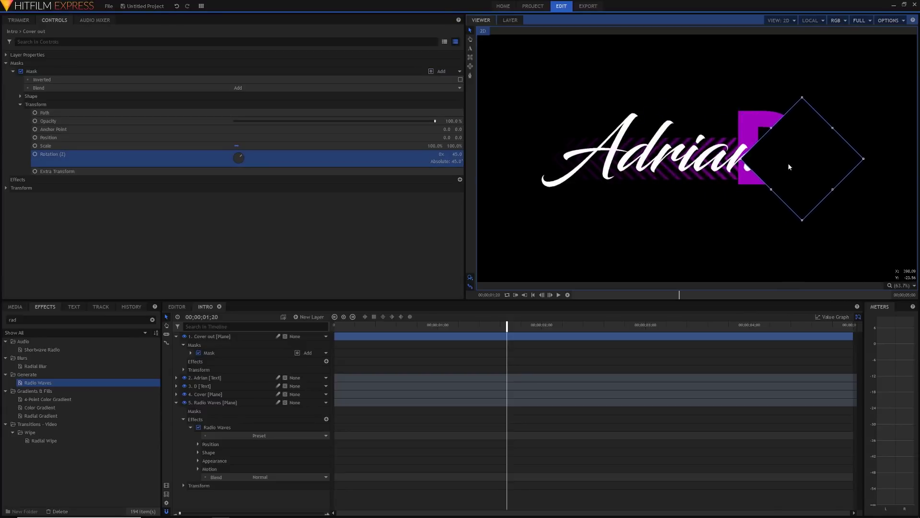
{"action": "left_click", "coordinate": [184, 394]}
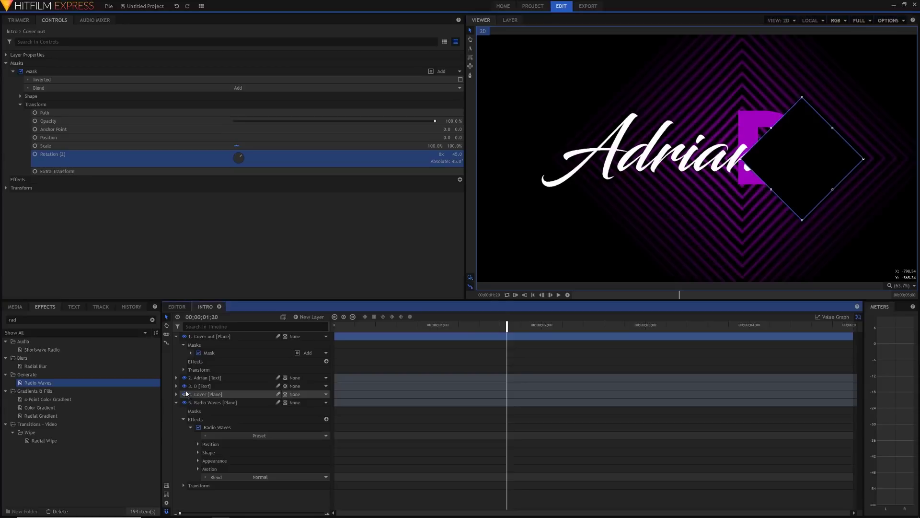
{"action": "left_click", "coordinate": [184, 385]}
{"action": "left_click", "coordinate": [184, 378]}
{"action": "left_click", "coordinate": [184, 336]}
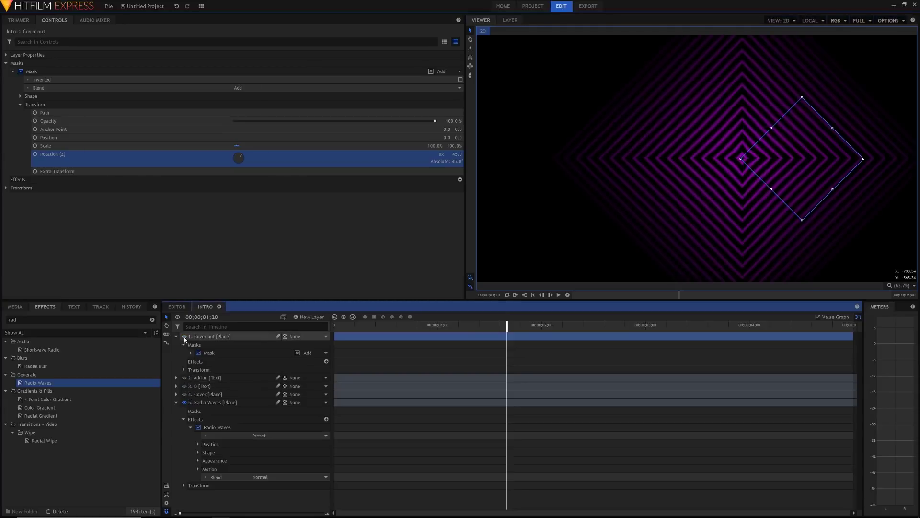
{"action": "left_click", "coordinate": [185, 394]}
- Reorder the Cover out layer below the D text layer, shift the plane to X position 20.4 and collapse the layer
{"action": "left_click", "coordinate": [210, 336]}
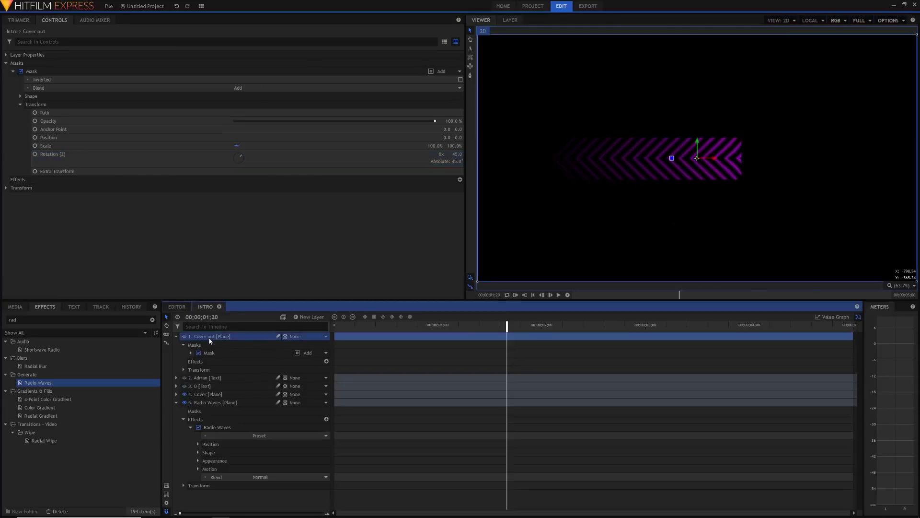
{"action": "left_click_drag", "start_coordinate": [208, 385], "coordinate": [206, 389]}
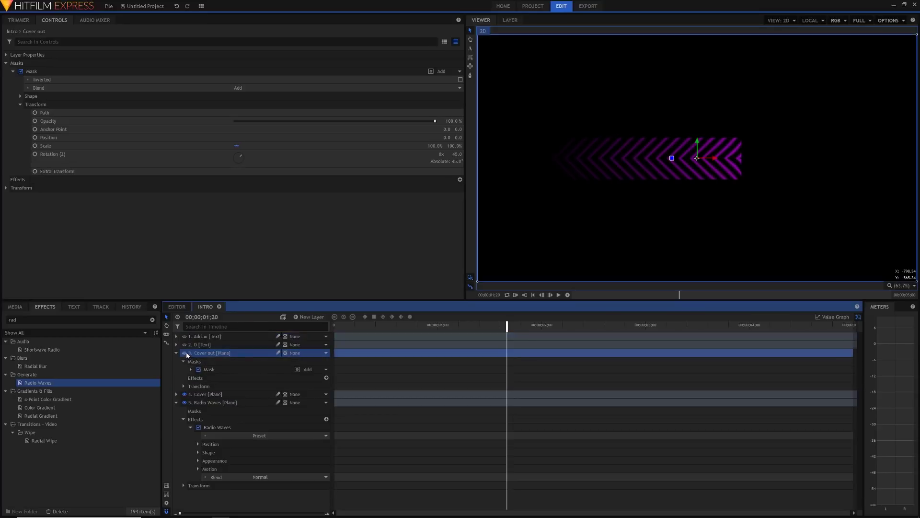
{"action": "double_click", "coordinate": [211, 354]}
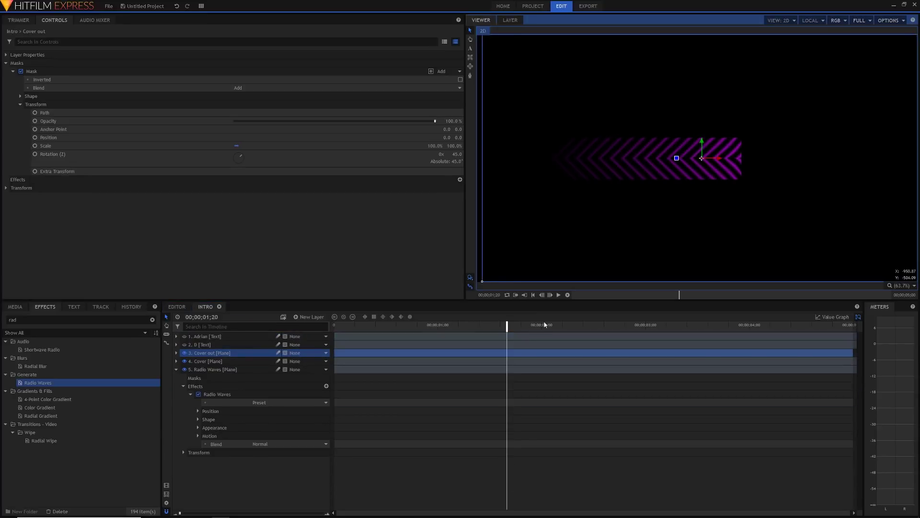
- Preview the ending from the 4-second mark with the script name and D layers visible
{"action": "left_click_drag", "start_coordinate": [541, 324], "coordinate": [749, 328]}
{"action": "left_click", "coordinate": [184, 344]}
{"action": "left_click", "coordinate": [184, 336]}
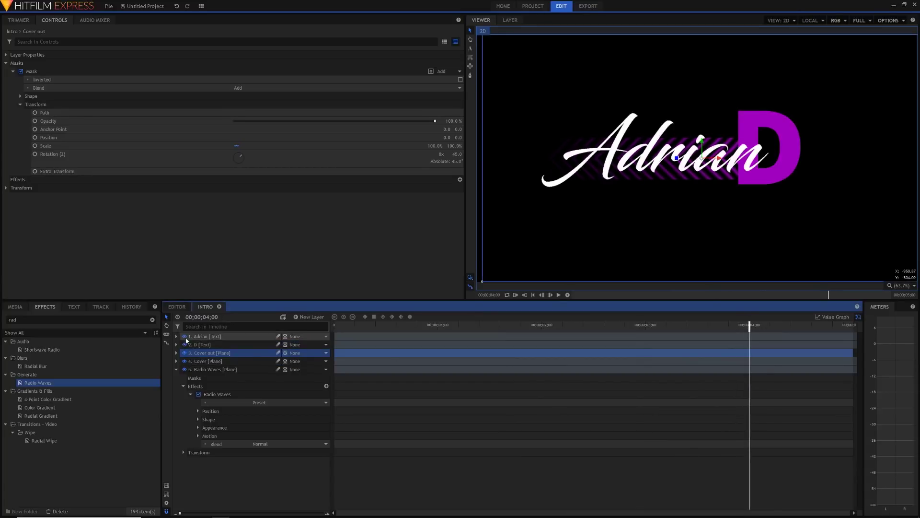
{"action": "key", "text": "space"}
{"action": "left_click_drag", "start_coordinate": [756, 326], "coordinate": [750, 328]}
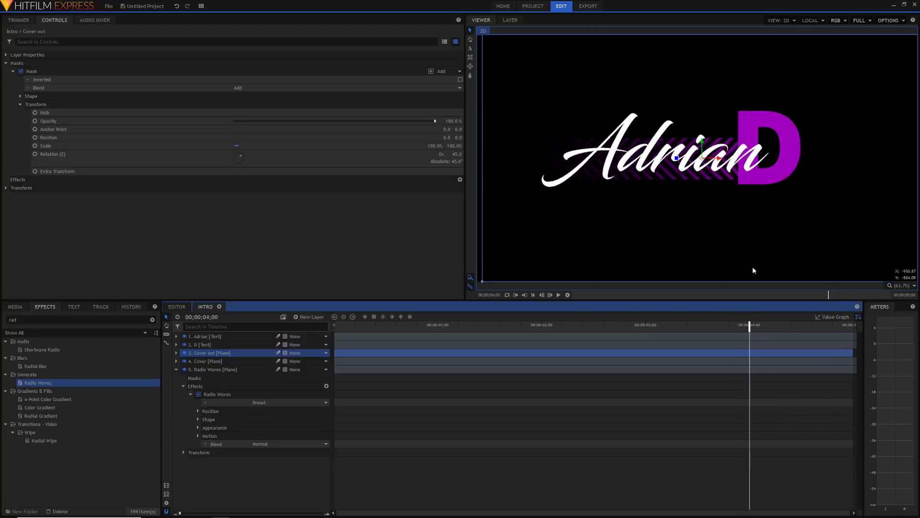
- Hide both text layers, keyframe Cover out's position at 4 seconds, and slide it left to about X -1094 at the last frame
{"action": "left_click", "coordinate": [185, 344]}
{"action": "left_click", "coordinate": [184, 336]}
{"action": "left_click", "coordinate": [176, 352]}
{"action": "left_click", "coordinate": [184, 386]}
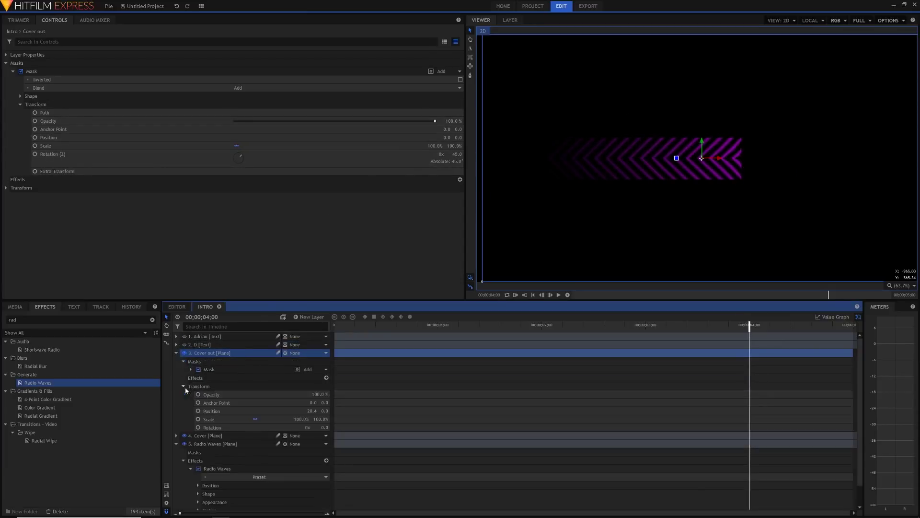
{"action": "left_click", "coordinate": [198, 411]}
{"action": "left_click", "coordinate": [850, 325]}
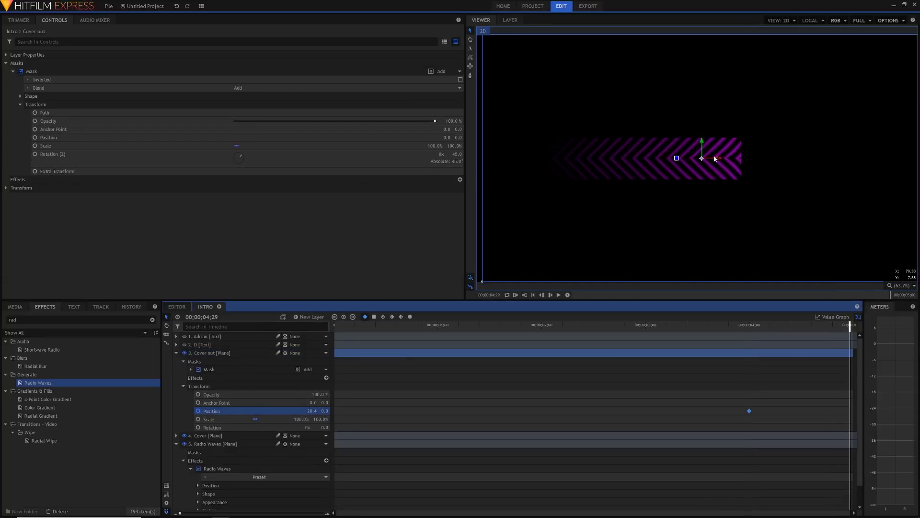
{"action": "left_click_drag", "start_coordinate": [704, 164], "coordinate": [462, 178]}
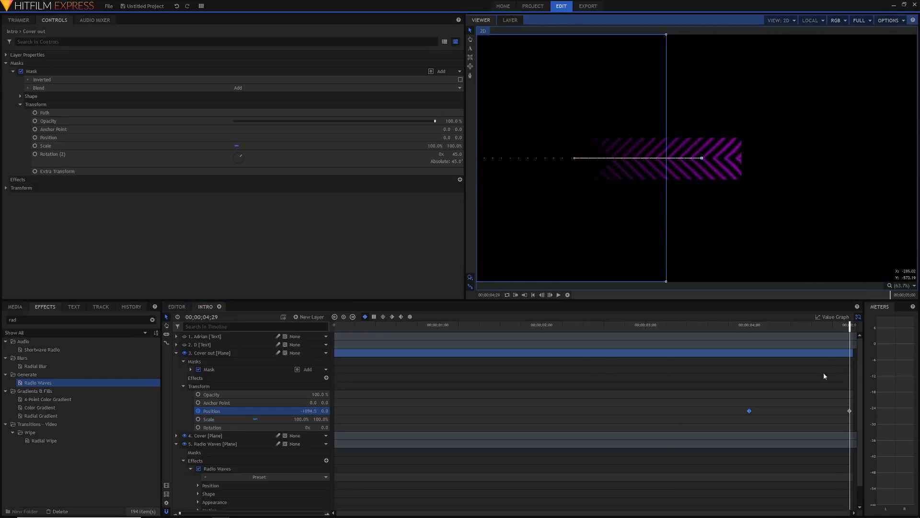
- Play back the Cover out movement, scale the plane to 200%, and scrub through the timeline to check the coverage
{"action": "left_click", "coordinate": [723, 327]}
{"action": "key", "text": "space"}
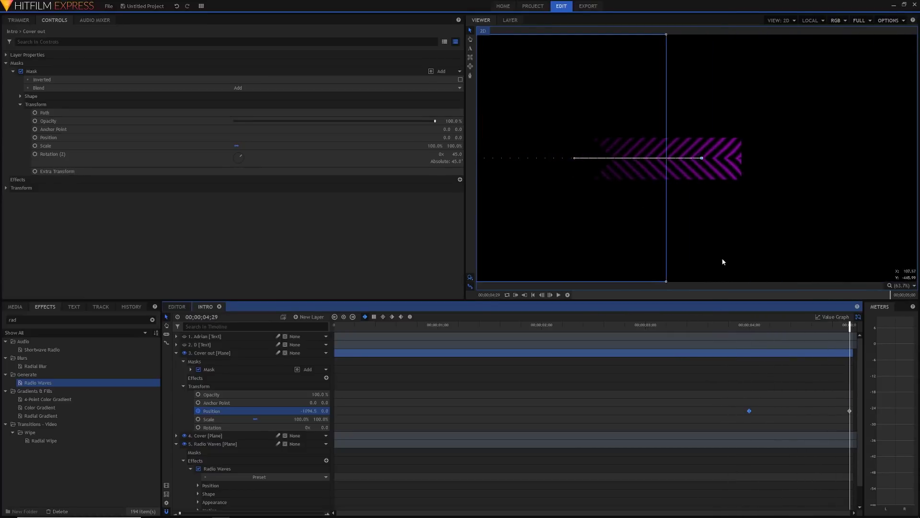
{"action": "left_click", "coordinate": [734, 325]}
{"action": "key", "text": "space"}
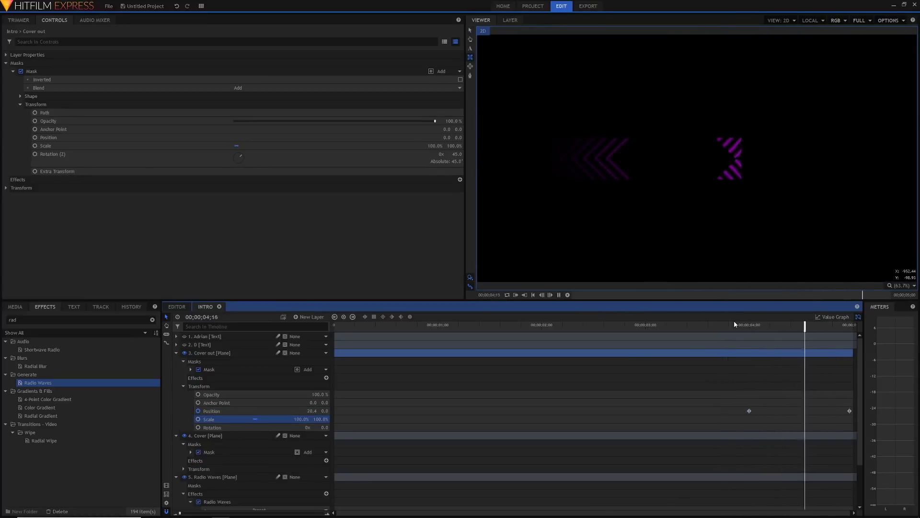
{"action": "left_click", "coordinate": [302, 419]}
{"action": "type", "text": "2"}
{"action": "key", "text": "Return"}
{"action": "left_click_drag", "start_coordinate": [766, 330], "coordinate": [538, 329]}
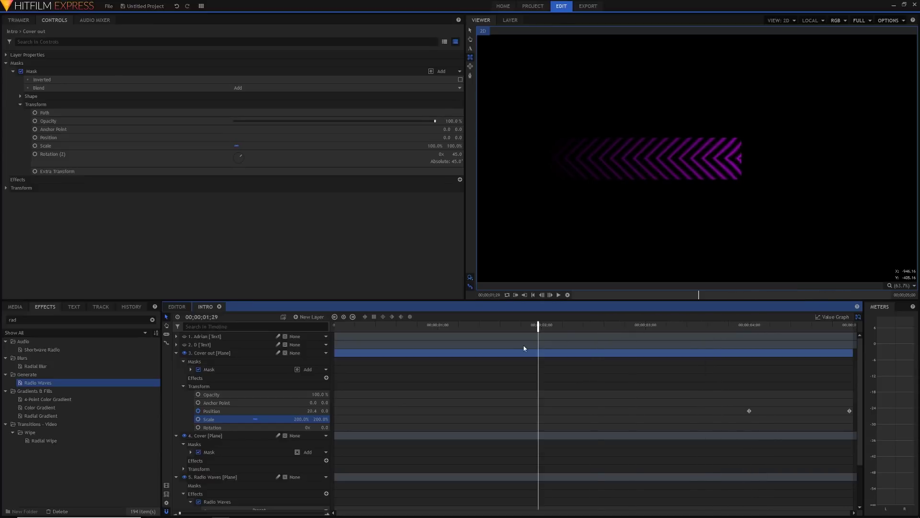
- Collapse the Cover out, Cover and Radio Waves layers, inspect the wave stripes up close, and duplicate the Radio Waves layer
{"action": "left_click", "coordinate": [176, 353]}
{"action": "left_click", "coordinate": [176, 361]}
{"action": "left_click", "coordinate": [176, 369]}
{"action": "left_click", "coordinate": [216, 369]}
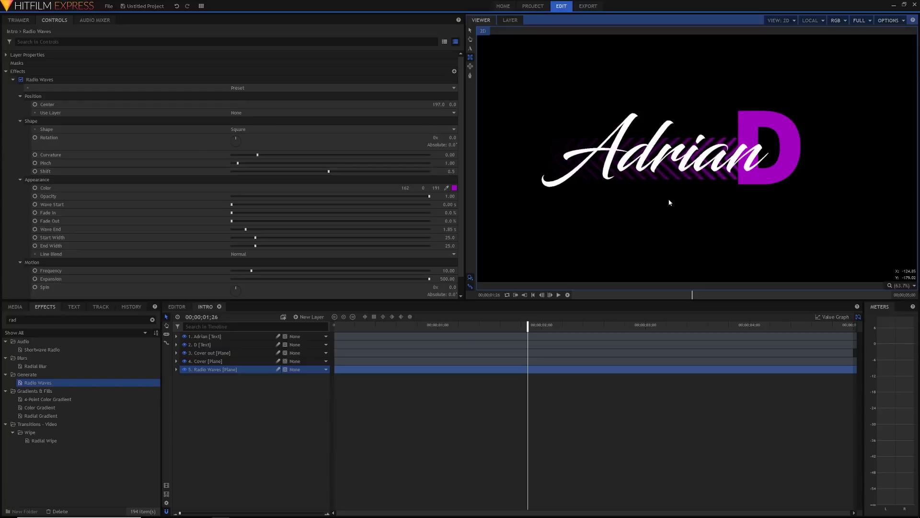
{"action": "scroll", "coordinate": [715, 168], "scroll_direction": "up", "scroll_amount": 6}
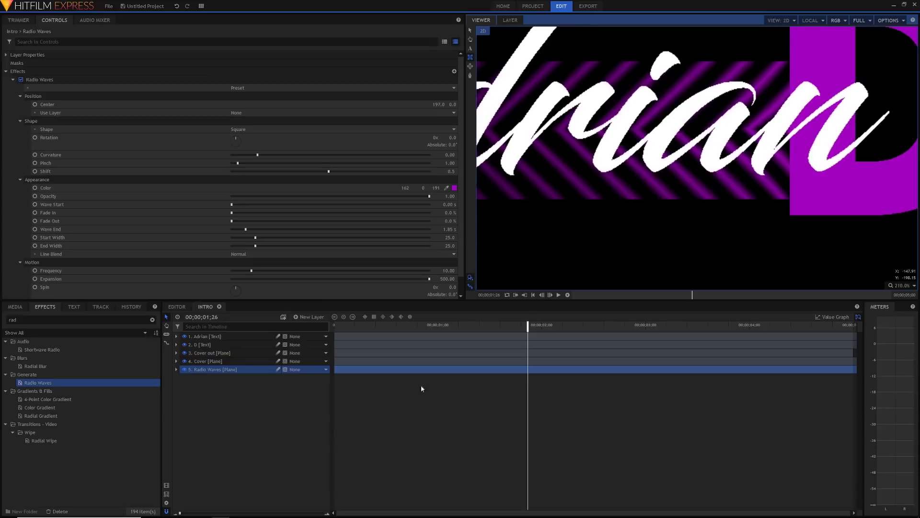
{"action": "key", "text": "ctrl+d"}
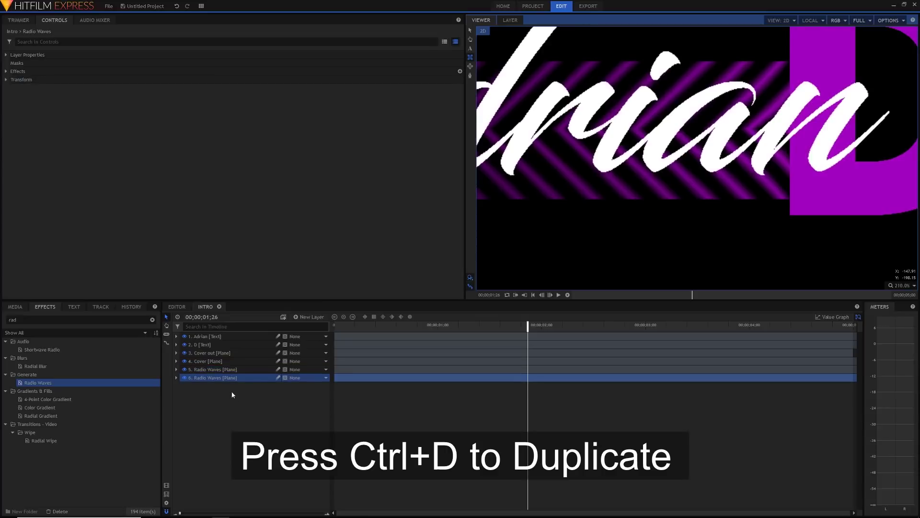
- Set the Radio Waves effect's blend to None on the upper Radio Waves layer
{"action": "left_click", "coordinate": [216, 370]}
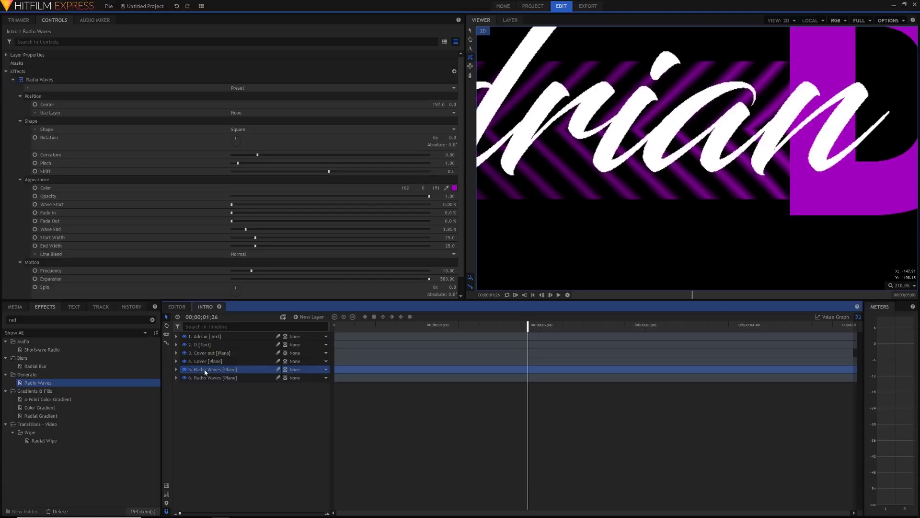
{"action": "scroll", "coordinate": [197, 287], "scroll_direction": "down", "scroll_amount": 2}
{"action": "left_click", "coordinate": [241, 289]}
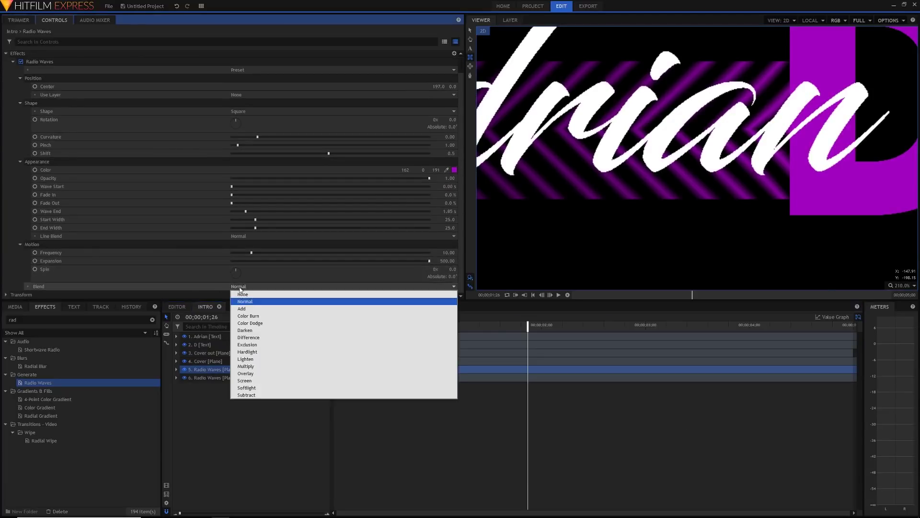
{"action": "left_click", "coordinate": [242, 293]}
- Duplicate the upper Radio Waves layer four times to make the stripes more solid
{"action": "left_click", "coordinate": [208, 372]}
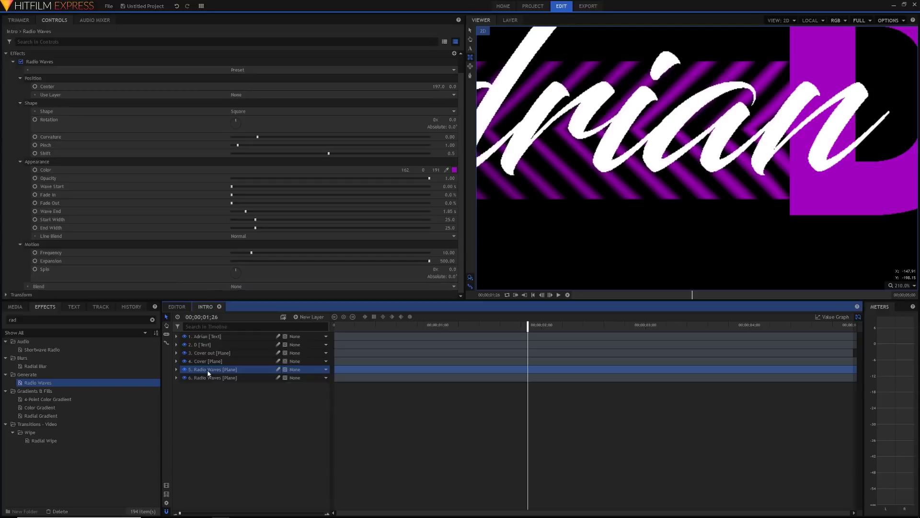
{"action": "key", "text": "ctrl+d"}
{"action": "key", "text": "ctrl+d"}
{"action": "key", "text": "ctrl+d"}
{"action": "key", "text": "ctrl+d"}
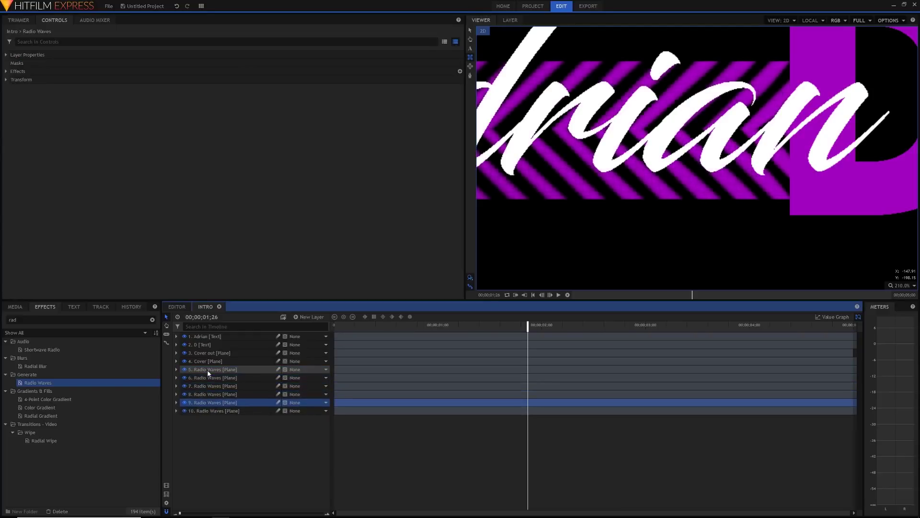
{"action": "scroll", "coordinate": [695, 158], "scroll_direction": "down", "scroll_amount": 2}
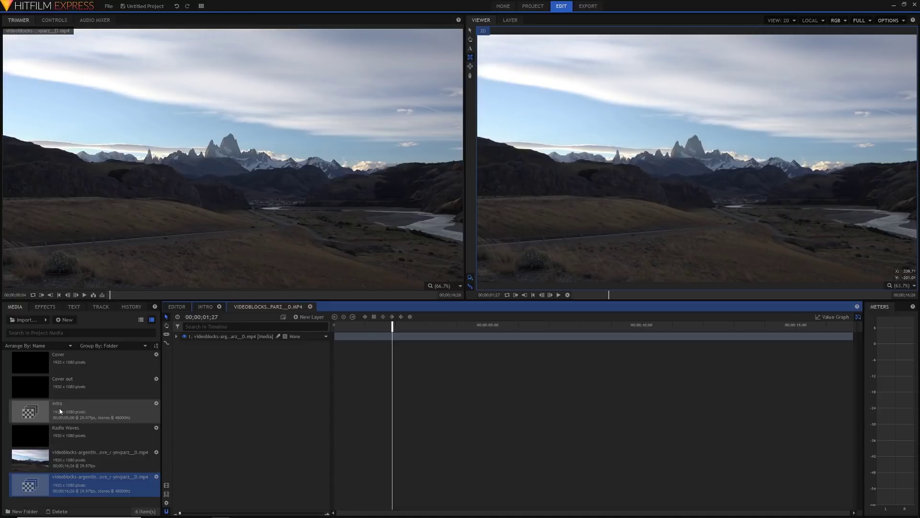
- Place the Intro composite above the mountain video, starting about 25 frames in, and apply the Luminance Key effect to it
{"action": "left_click_drag", "start_coordinate": [52, 418], "coordinate": [382, 336]}
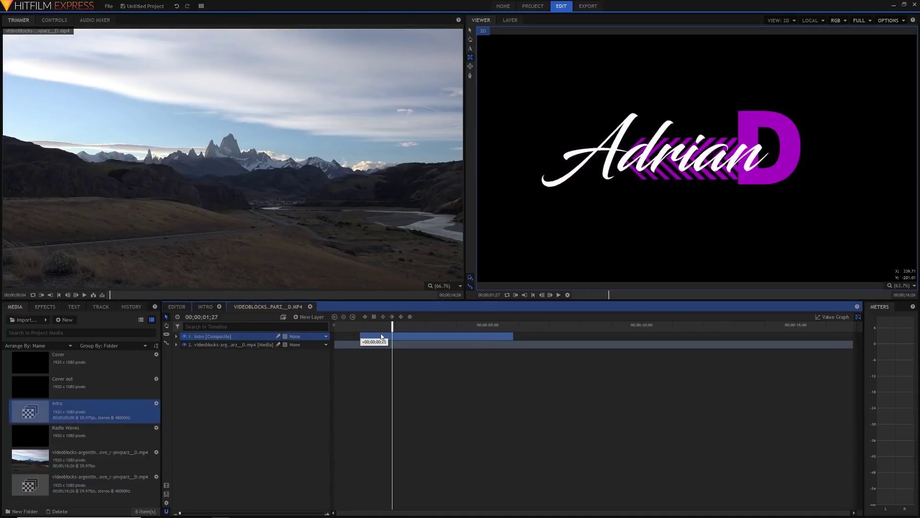
{"action": "left_click", "coordinate": [45, 307]}
{"action": "left_click", "coordinate": [53, 319]}
{"action": "type", "text": "lum"}
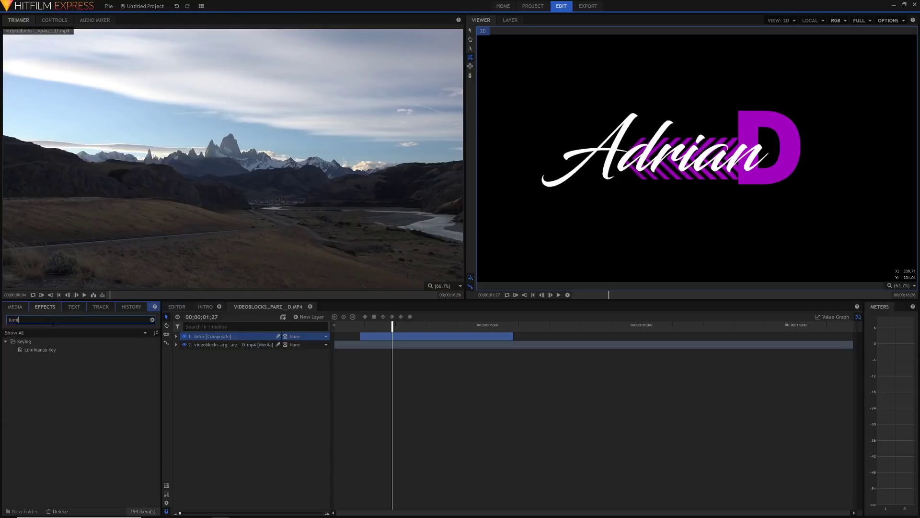
{"action": "type", "text": "i"}
{"action": "left_click_drag", "start_coordinate": [40, 349], "coordinate": [254, 337]}
- Set the Luminance Key's threshold to 0.23 and tolerance to 0.00, and play the intro over the footage
{"action": "left_click", "coordinate": [60, 21]}
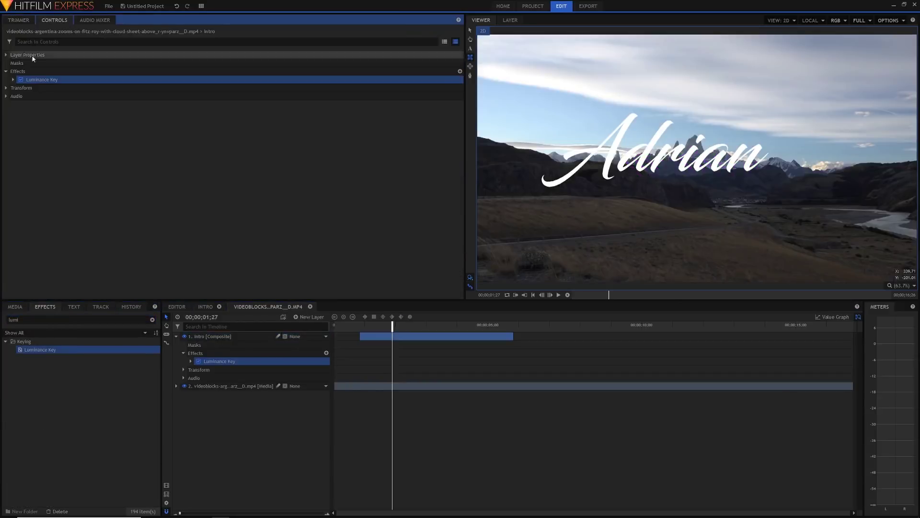
{"action": "left_click", "coordinate": [13, 79]}
{"action": "left_click_drag", "start_coordinate": [314, 96], "coordinate": [280, 99]}
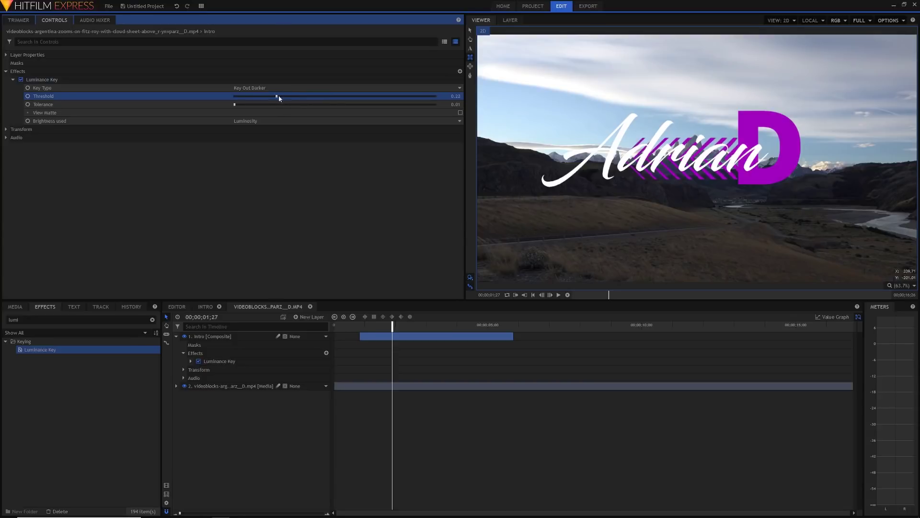
{"action": "left_click", "coordinate": [353, 324]}
{"action": "key", "text": "space"}
{"action": "key", "text": "Down"}
{"action": "key", "text": "space"}
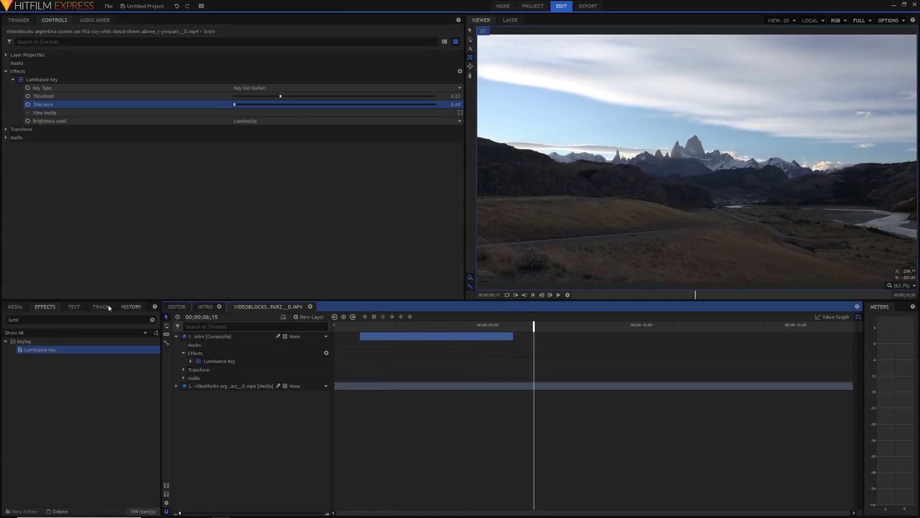
- Apply the Blur effect to the mountain video layer and go to the start of the Intro layer
{"action": "double_click", "coordinate": [68, 319]}
{"action": "type", "text": "blu"}
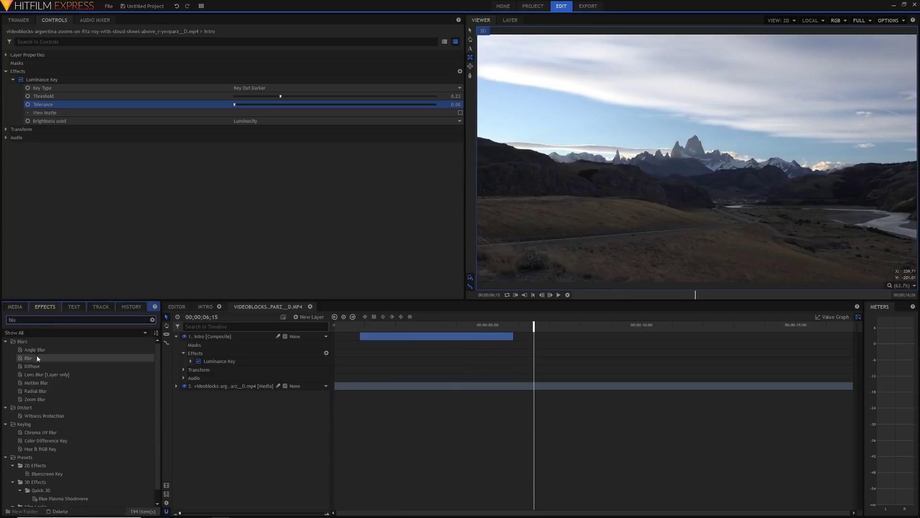
{"action": "left_click_drag", "start_coordinate": [38, 358], "coordinate": [242, 387]}
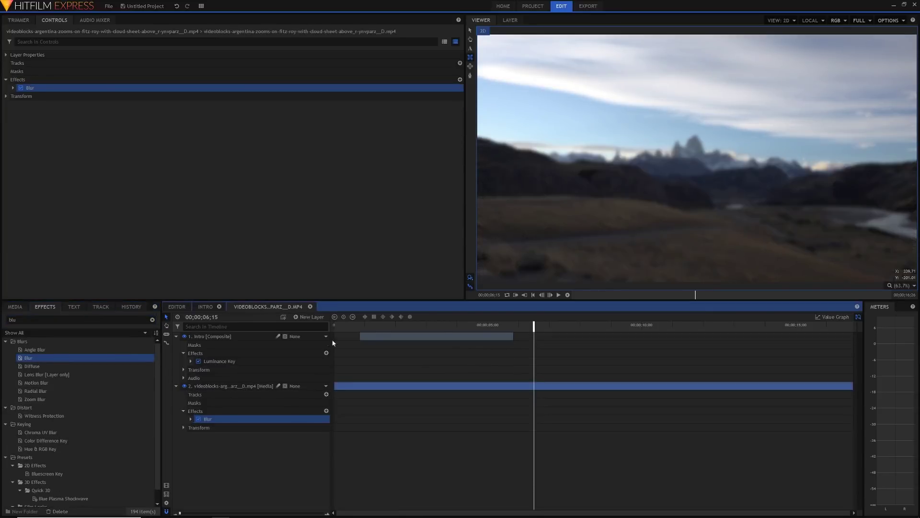
{"action": "left_click_drag", "start_coordinate": [364, 326], "coordinate": [360, 326]}
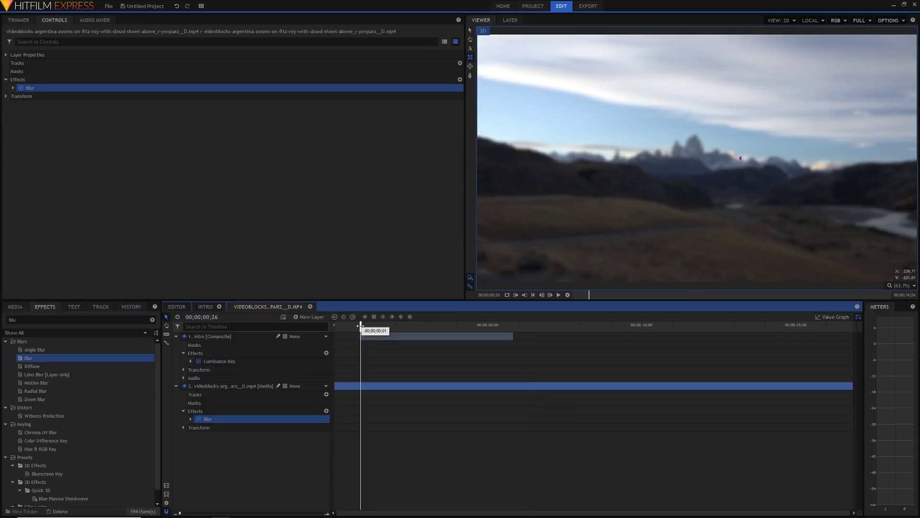
- Keyframe the mountain video's Blur radius from 0 px at the start of the Intro layer to 27 px at 00;00;01;15
{"action": "left_click", "coordinate": [190, 419]}
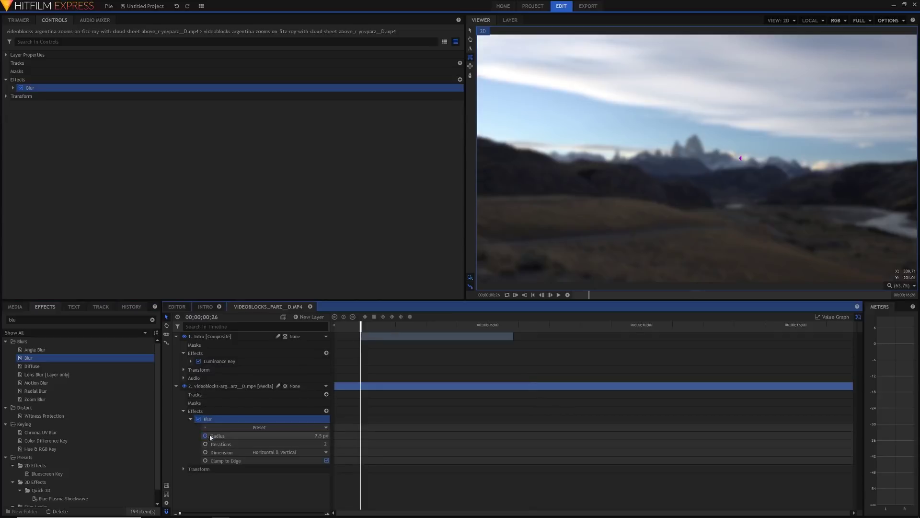
{"action": "left_click", "coordinate": [206, 435]}
{"action": "key", "text": "space"}
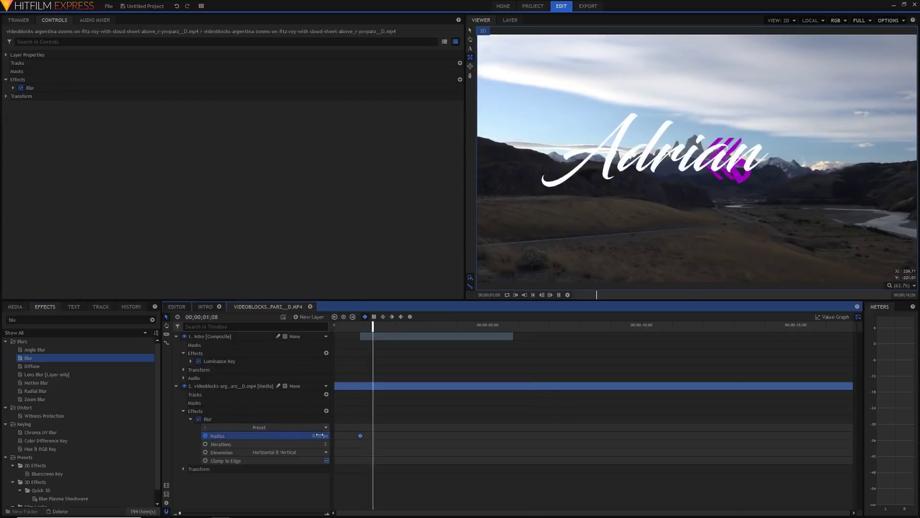
{"action": "left_click", "coordinate": [324, 435]}
{"action": "type", "text": "1"}
{"action": "key", "text": "Return"}
{"action": "left_click_drag", "start_coordinate": [330, 438], "coordinate": [356, 438]}
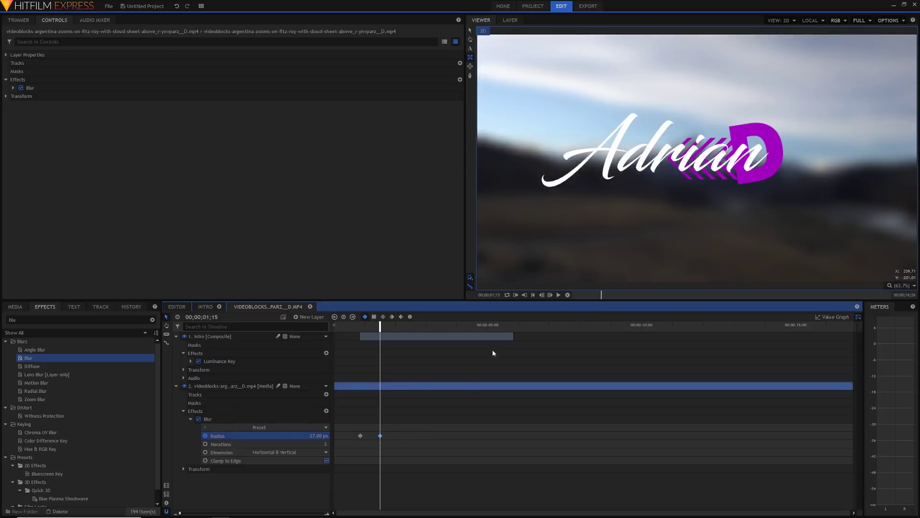
- Add a holding Blur radius keyframe at 00;00;05;03, set the radius to 0 px at 00;00;05;25, and play back the intro
{"action": "left_click", "coordinate": [491, 329]}
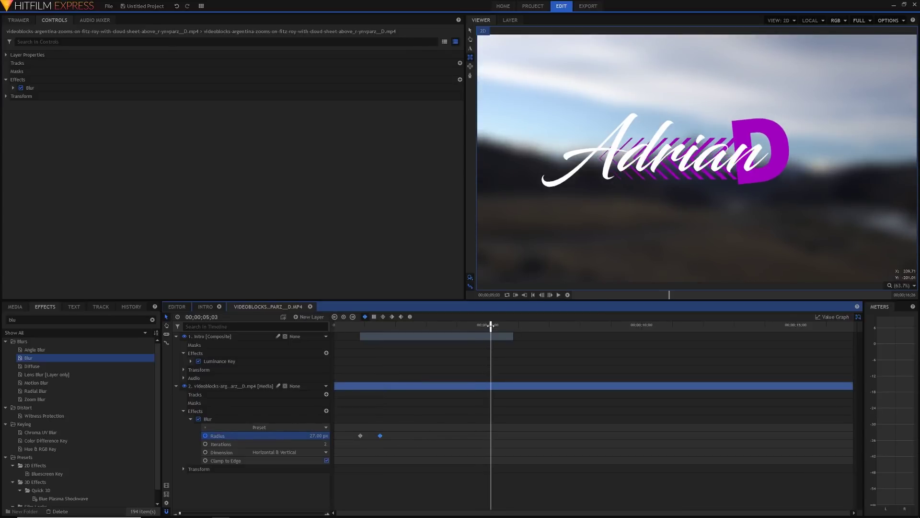
{"action": "left_click", "coordinate": [365, 317]}
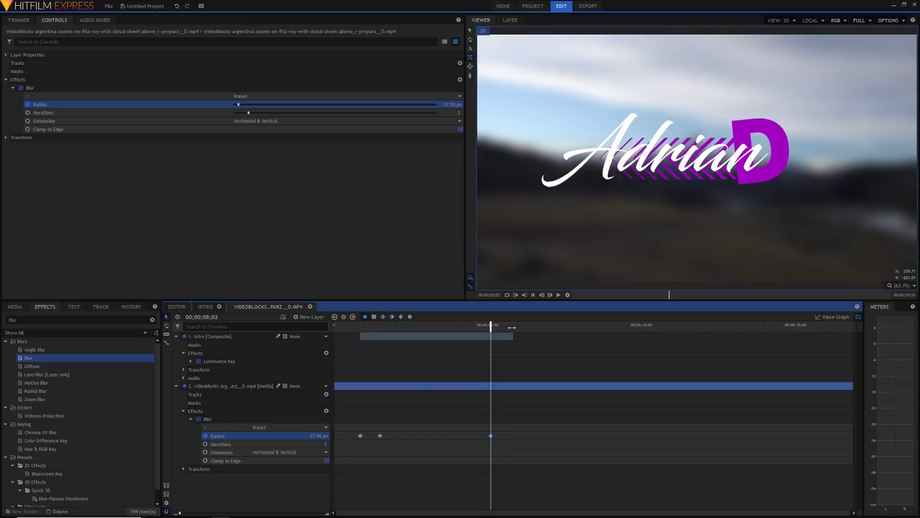
{"action": "left_click", "coordinate": [512, 329]}
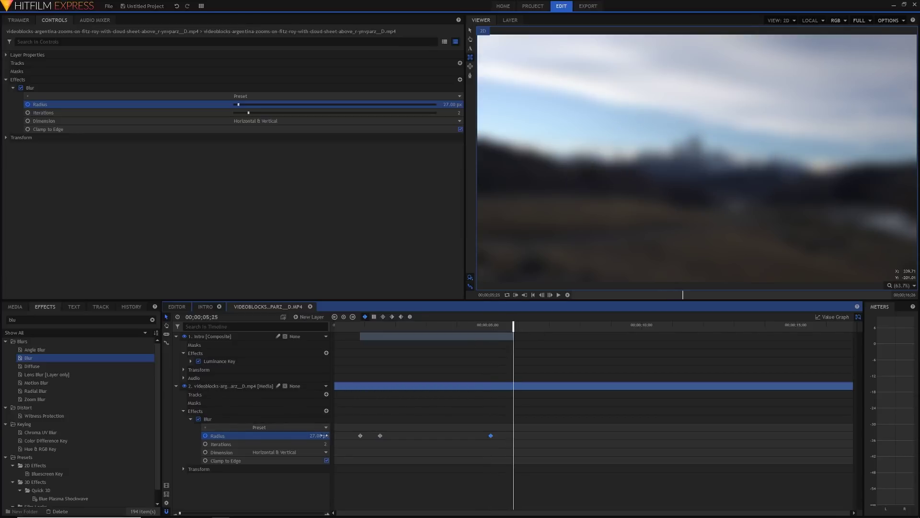
{"action": "left_click_drag", "start_coordinate": [319, 436], "coordinate": [268, 435]}
{"action": "left_click", "coordinate": [355, 326]}
{"action": "key", "text": "space"}
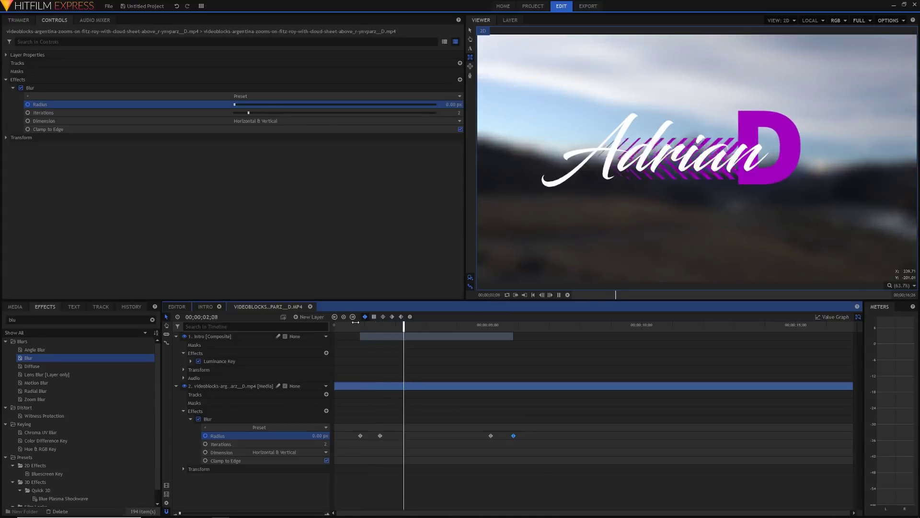